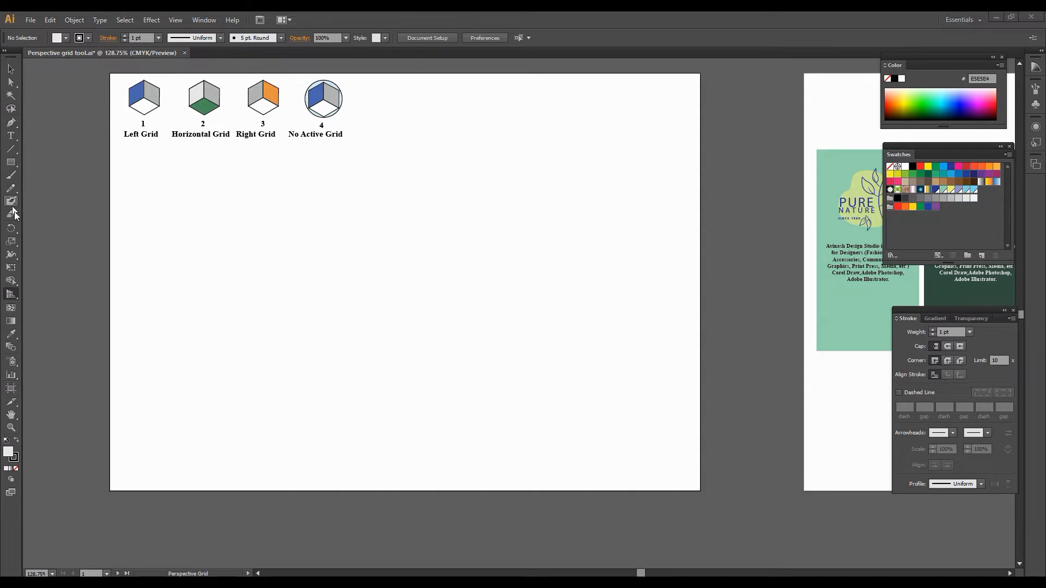
Display the perspective grid on the first artboard with the Perspective Grid tool
left_click(15, 298)
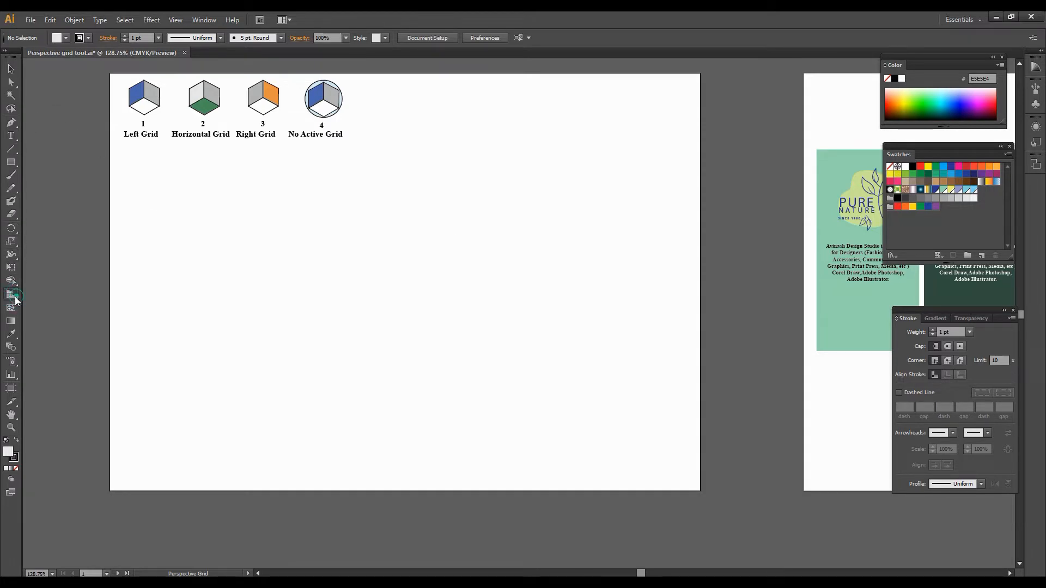
left_click(12, 295)
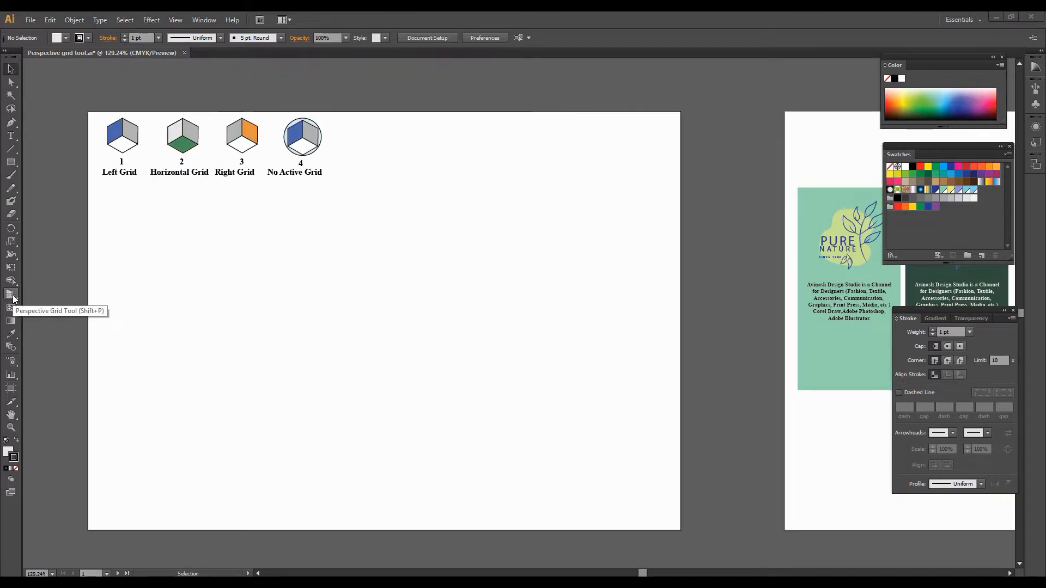
left_click(13, 296)
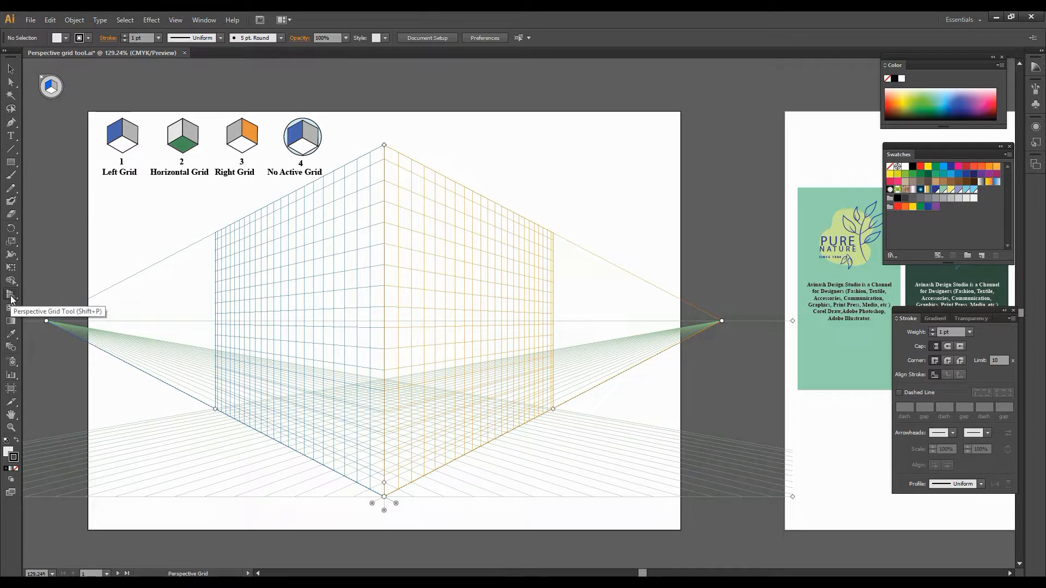
left_click(11, 297)
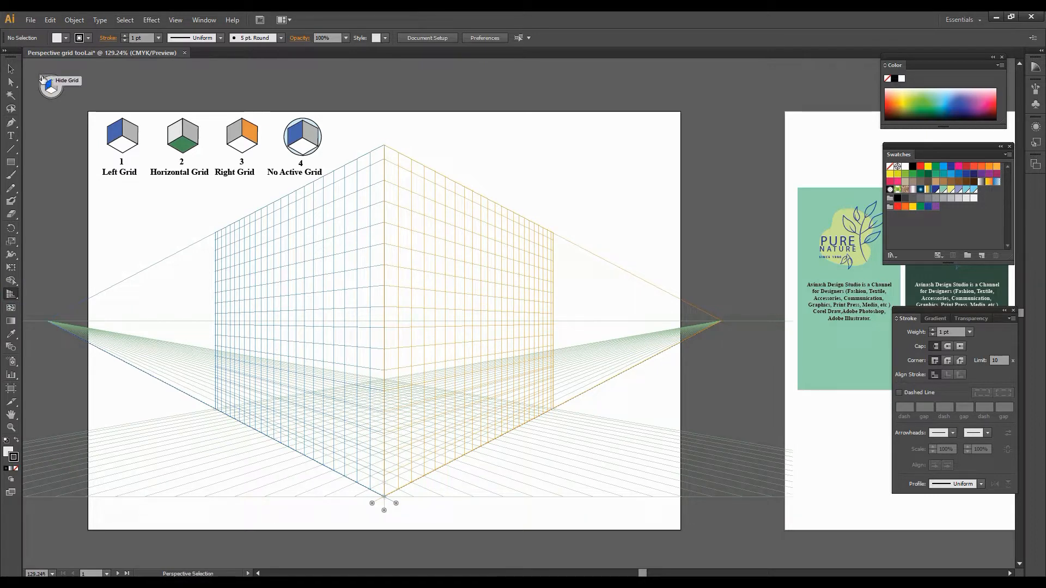
Hide the perspective grid from its plane-switching widget and bring it back with the Perspective Grid tool
key("shift+p")
left_click(41, 78)
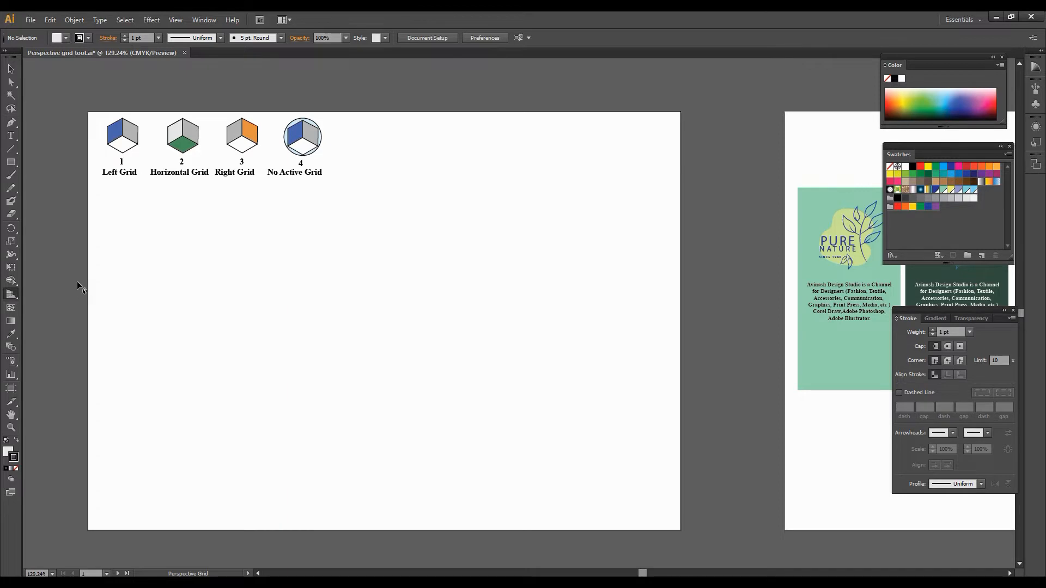
left_click(13, 71)
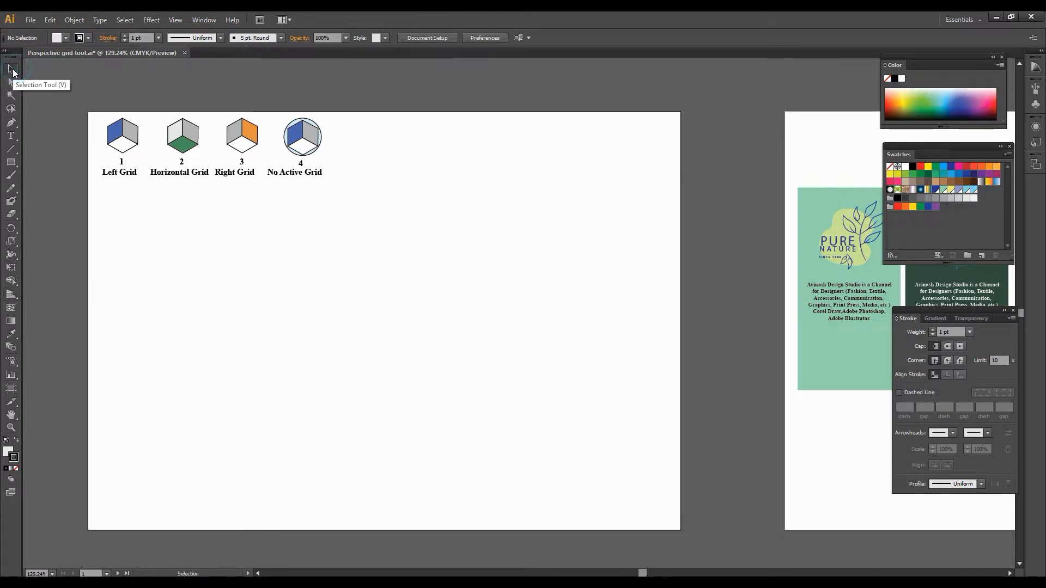
left_click(11, 295)
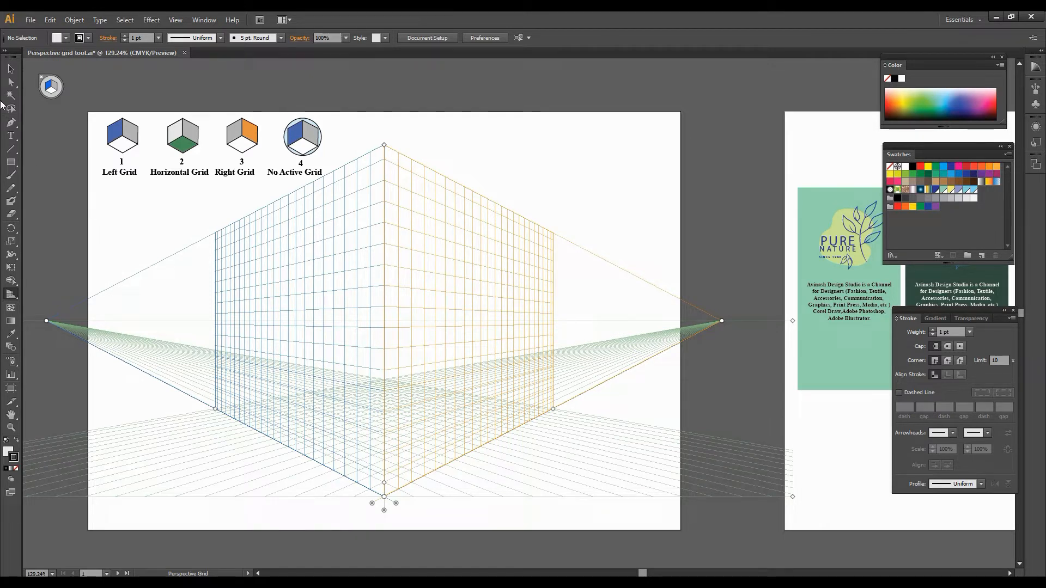
With the Selection tool active, toggle the perspective grid off and back on
left_click(11, 70)
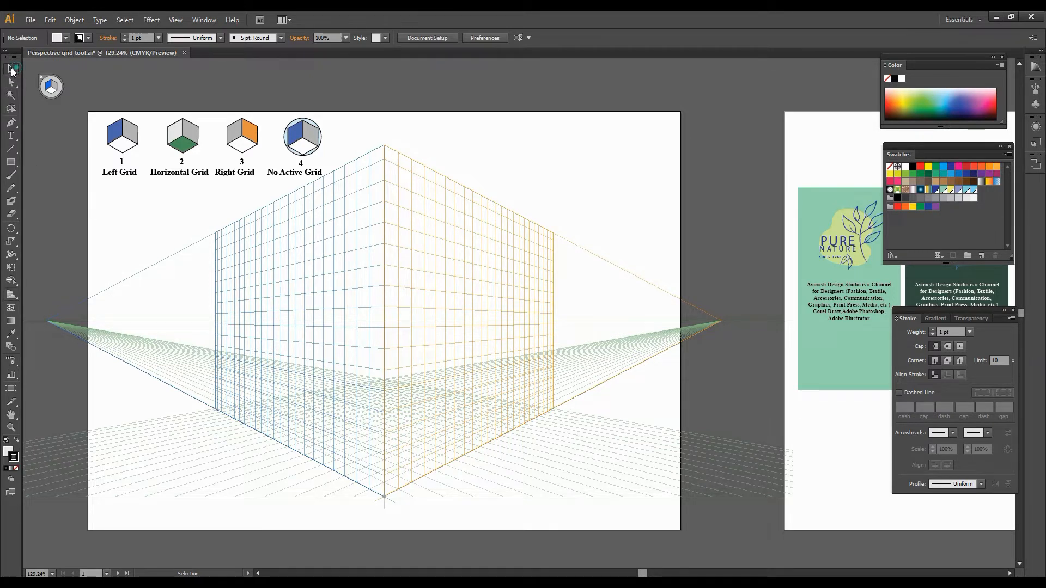
left_click(132, 238)
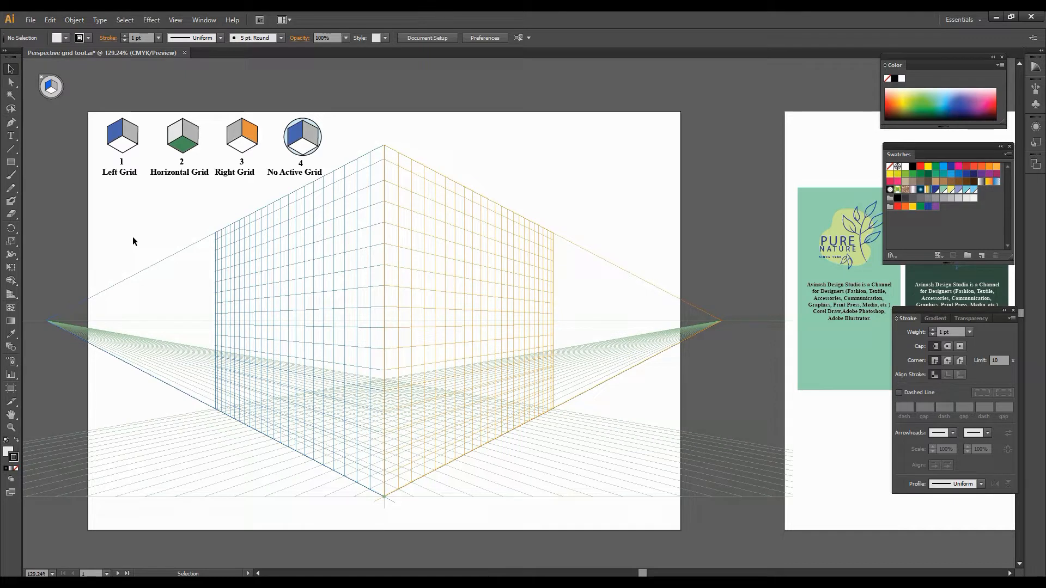
key("ctrl")
key("ctrl+shift+i")
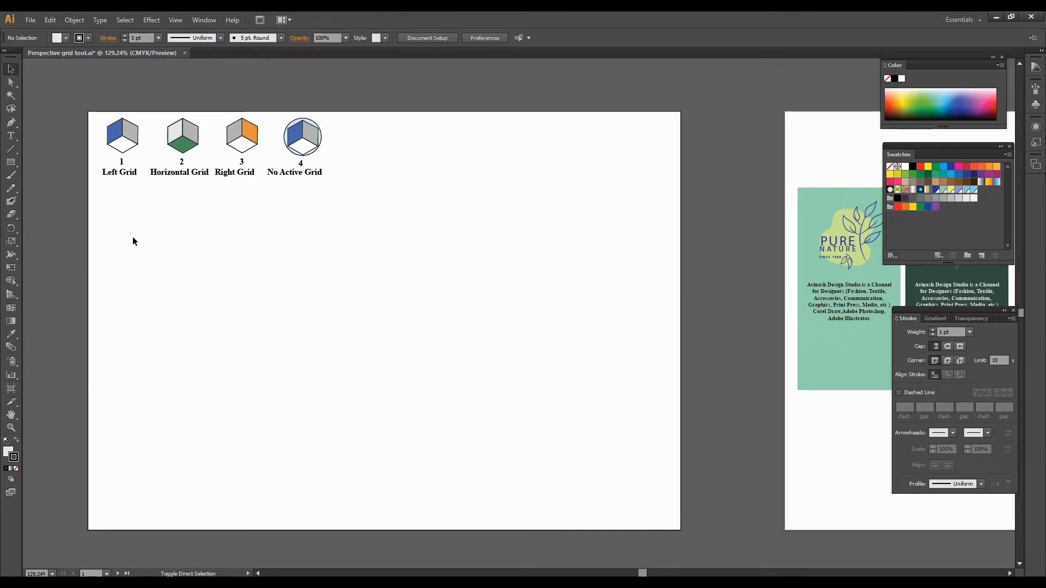
key("ctrl")
key("ctrl+shift+i")
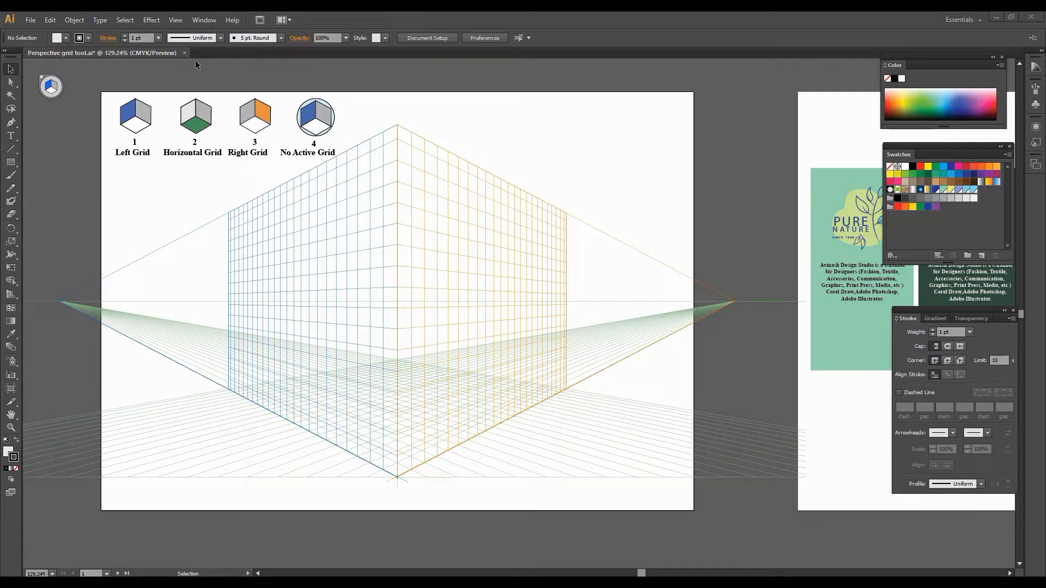
Switch the perspective grid to the One Point Perspective preset [1P-Normal View]
left_click(176, 19)
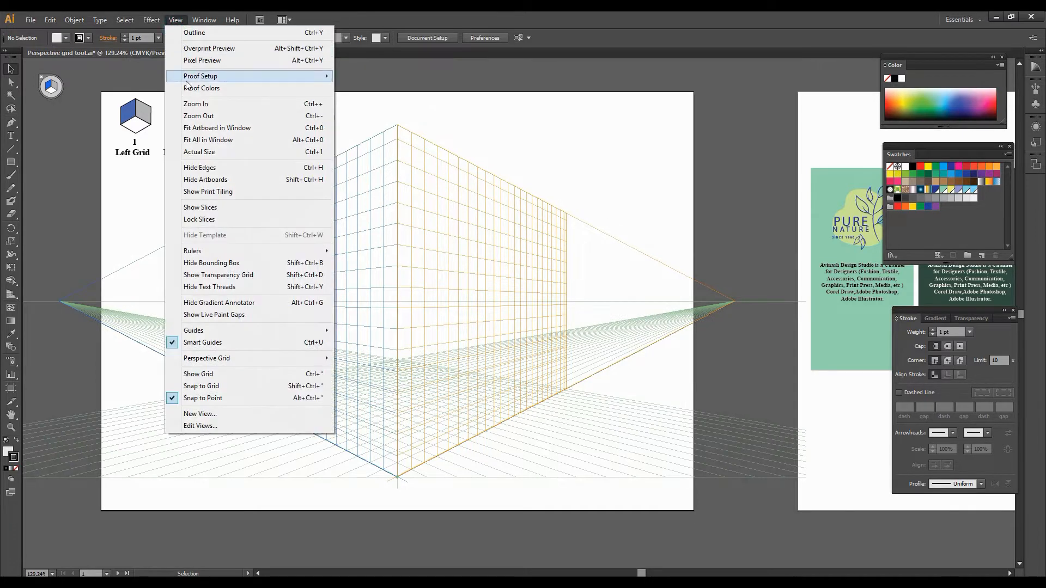
mouse_move(231, 364)
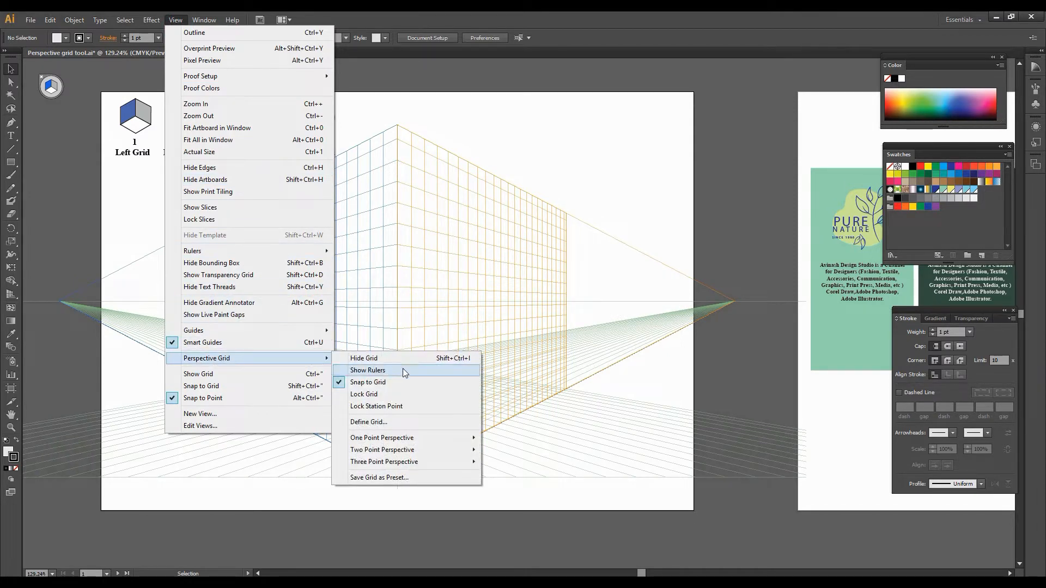
mouse_move(408, 440)
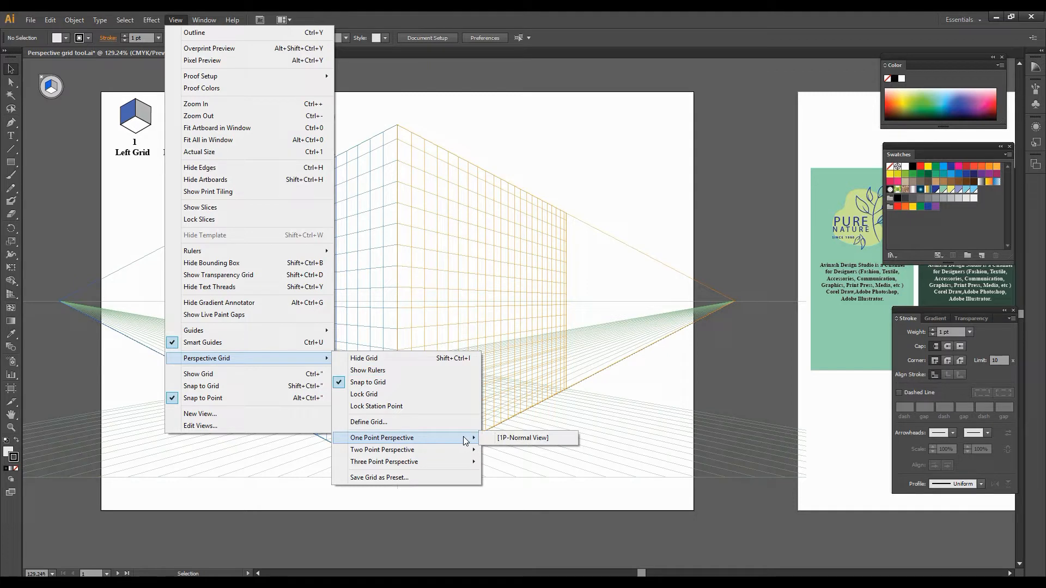
left_click(524, 439)
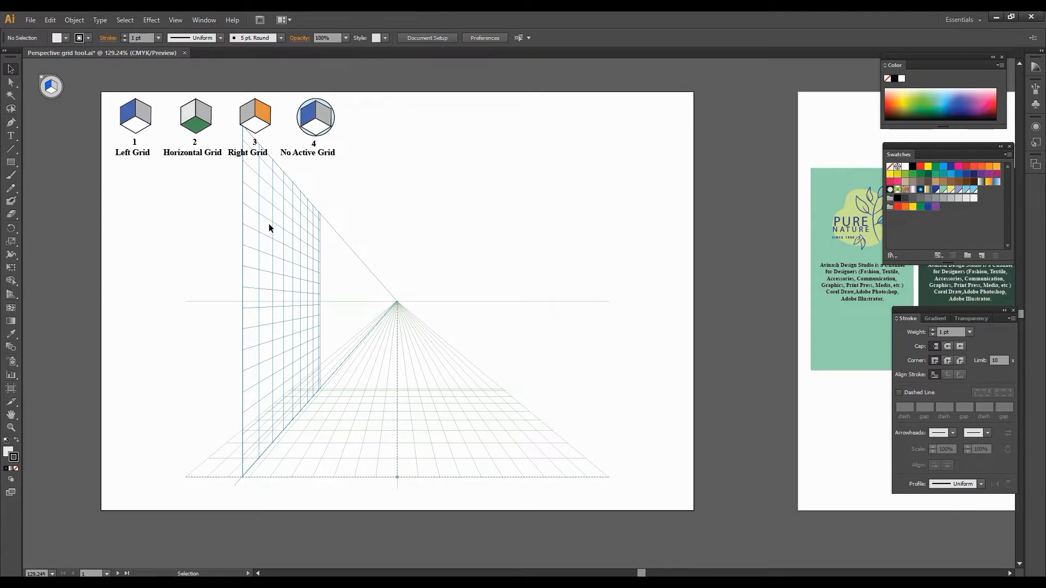
Change the grid from one-point to the Two Point Perspective preset [2P-Normal View]
left_click(174, 20)
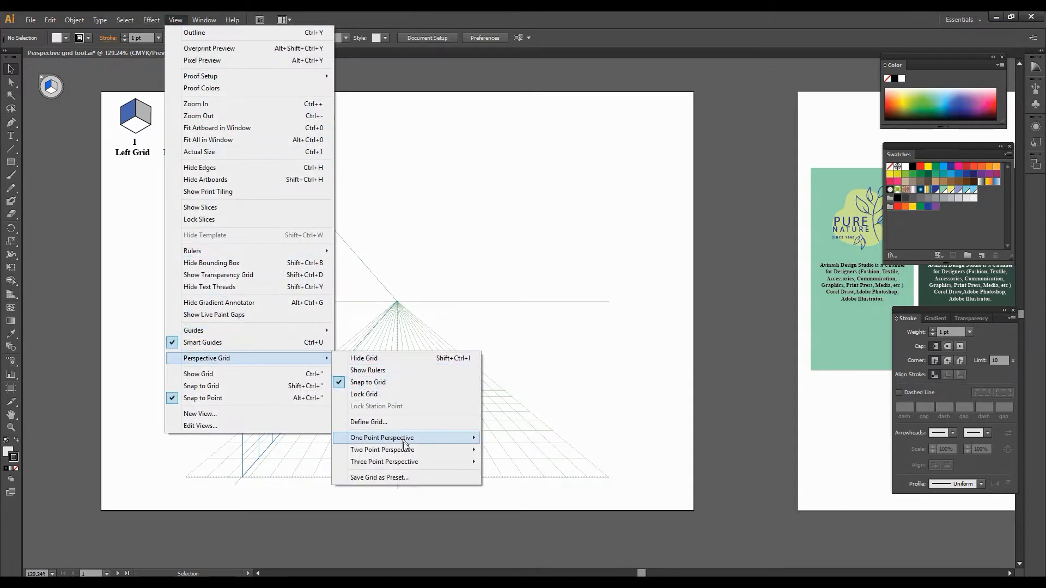
mouse_move(428, 452)
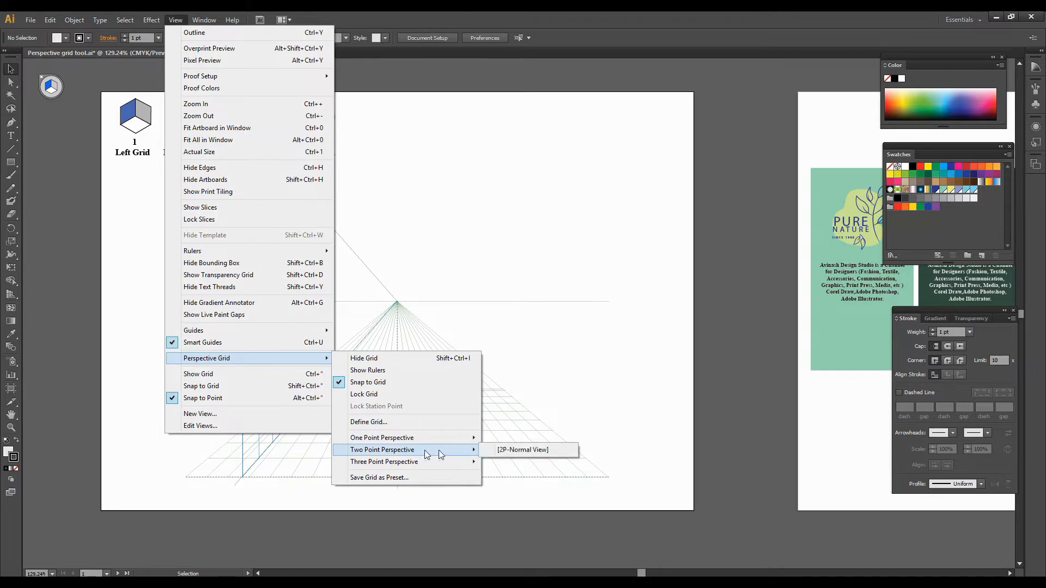
left_click(518, 450)
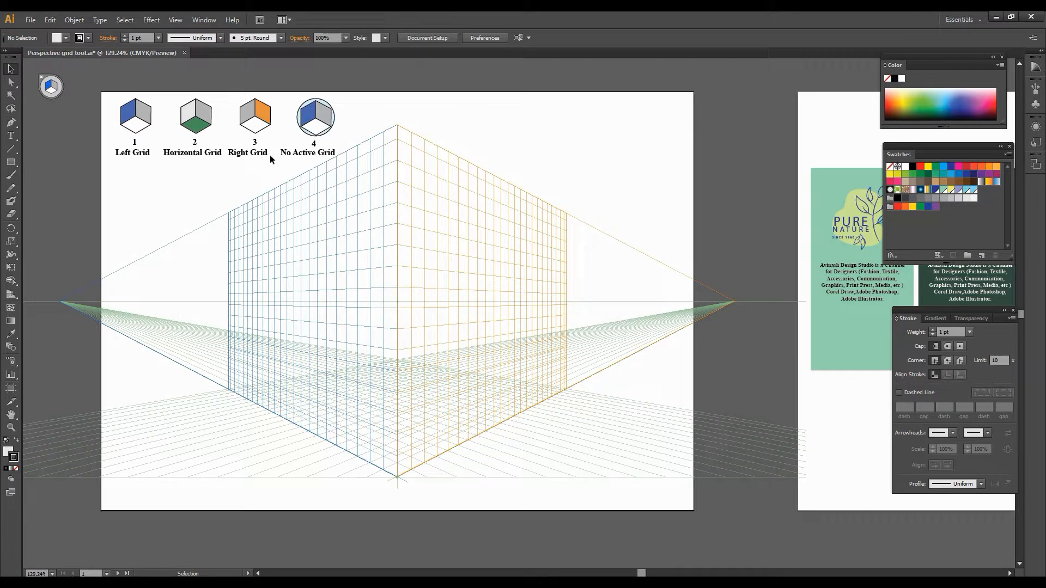
Apply the Three Point Perspective preset [3P-Normal View] and look over the whole grid, including the part below the artboard
left_click(175, 20)
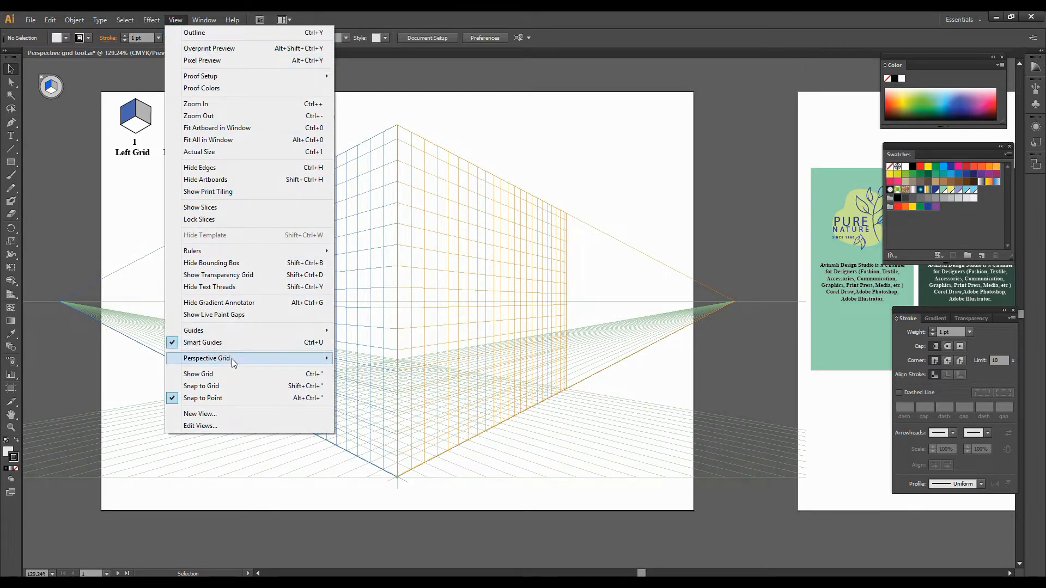
mouse_move(429, 460)
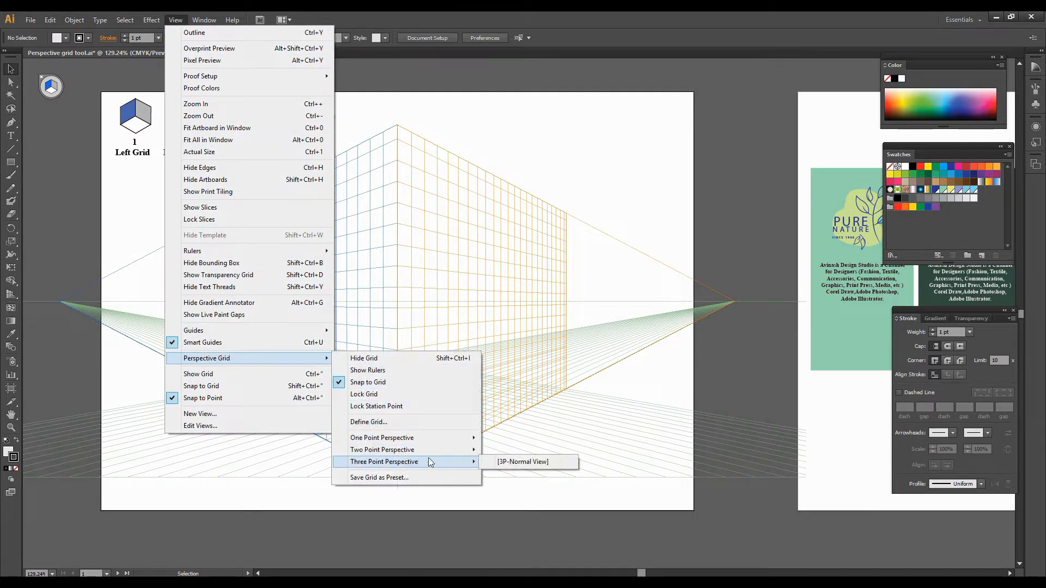
left_click(526, 463)
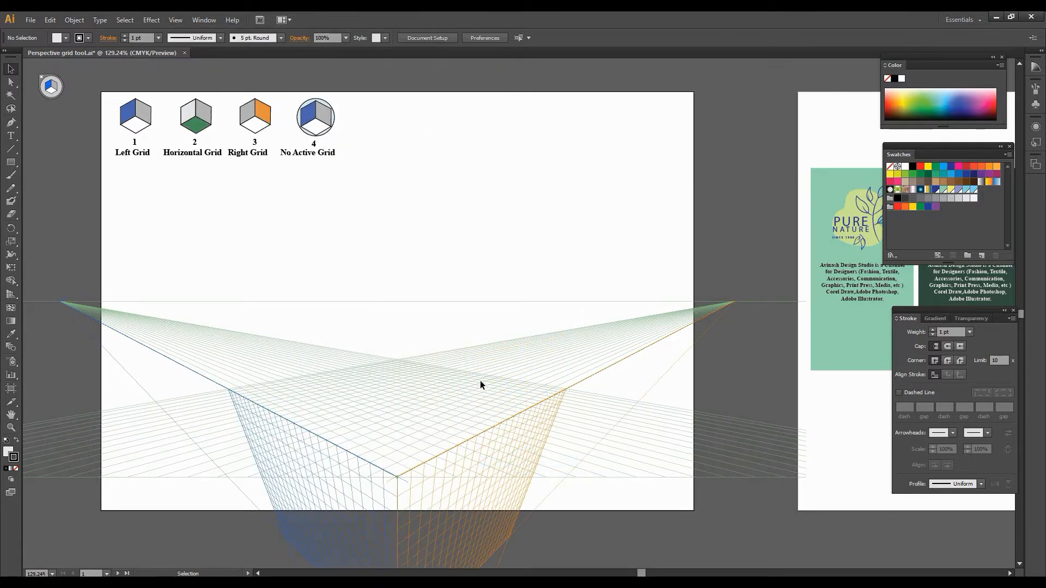
scroll(427, 294, "down", 5)
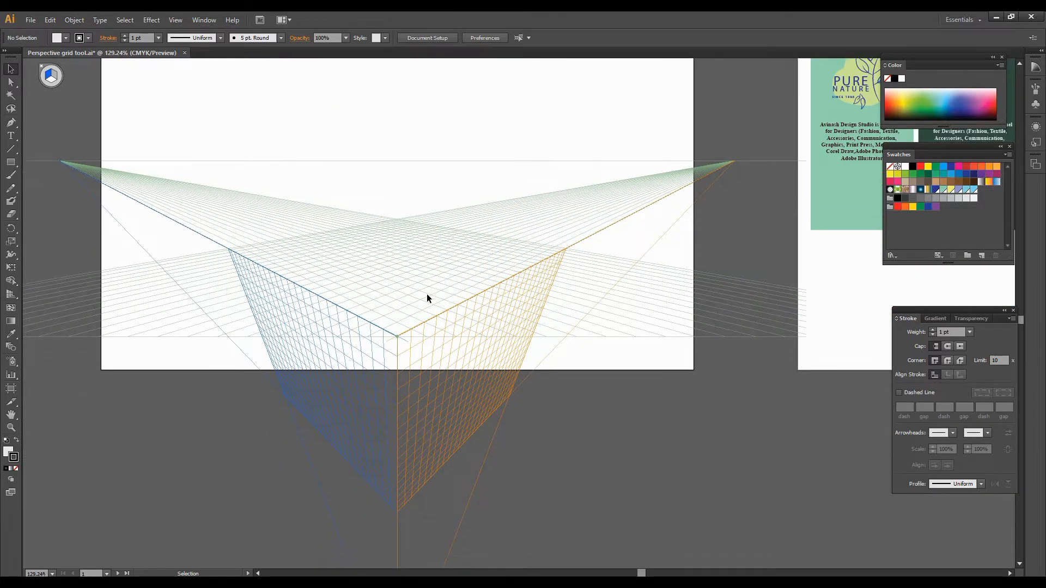
scroll(427, 293, "up", 2)
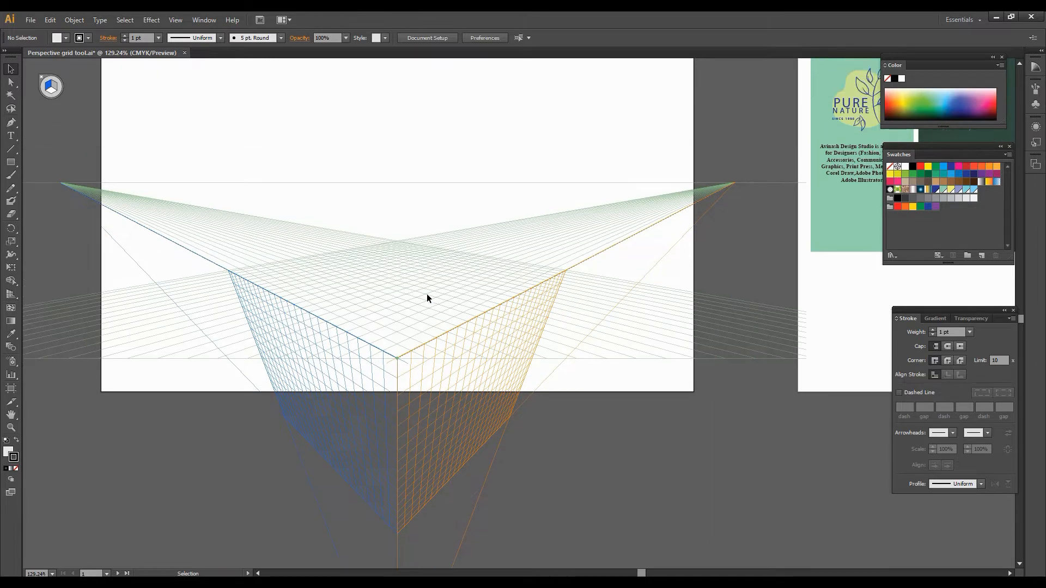
scroll(426, 293, "down", 1)
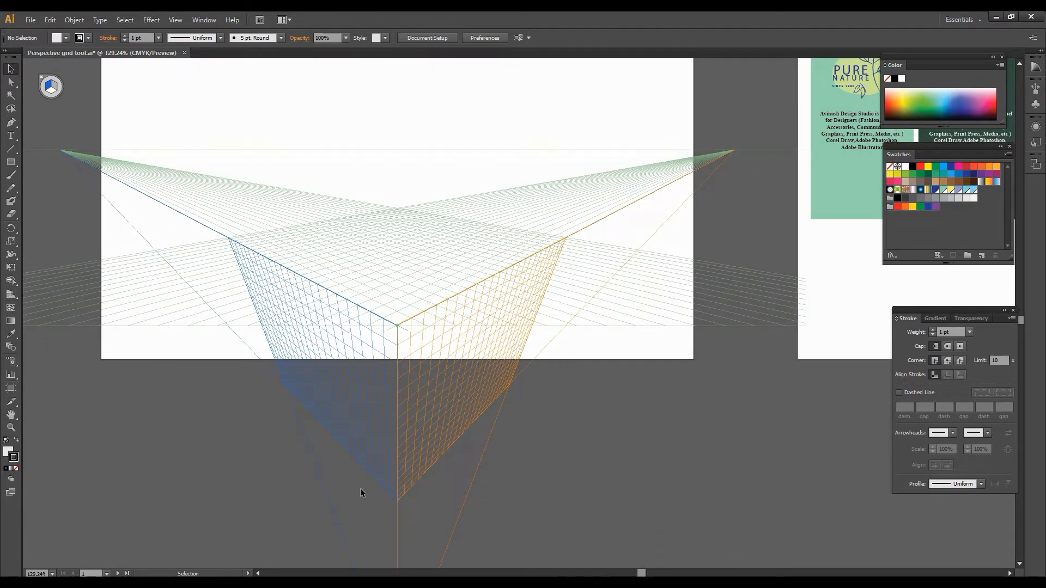
scroll(387, 401, "down", 2)
scroll(392, 463, "up", 5)
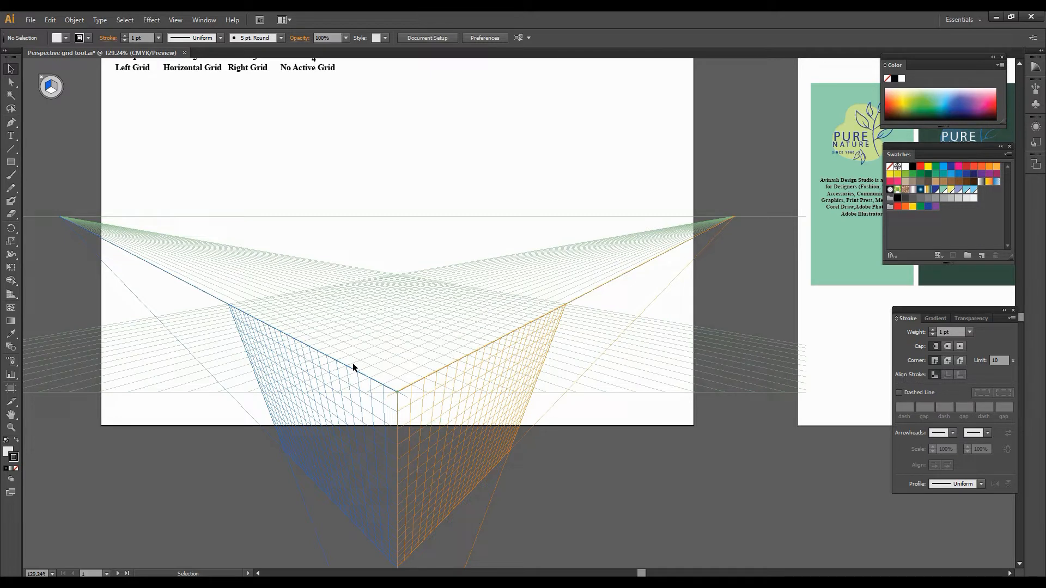
scroll(352, 374, "up", 3)
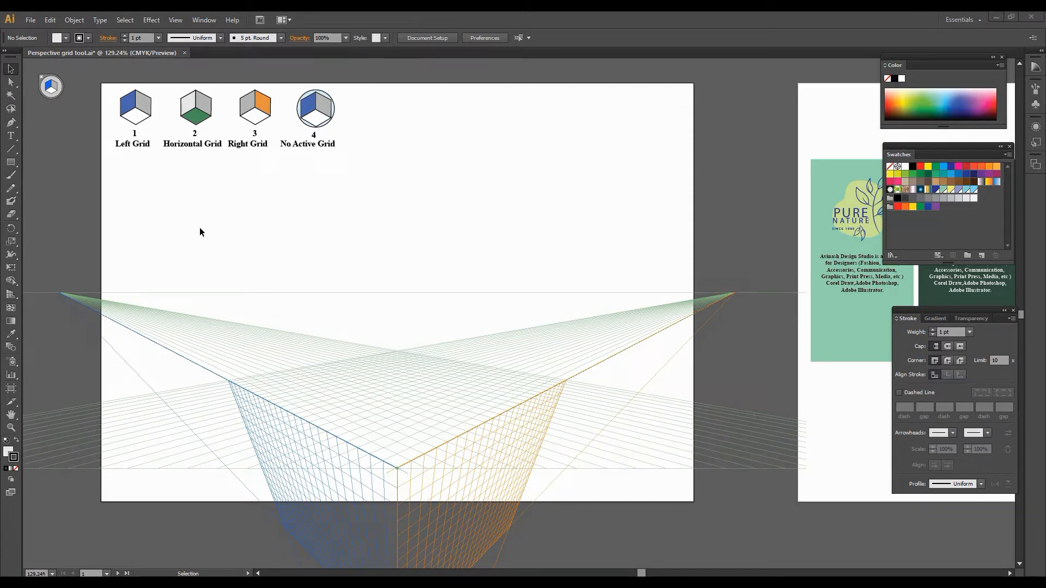
Hide the three-point perspective grid from its widget and return to the Selection tool
left_click(11, 293)
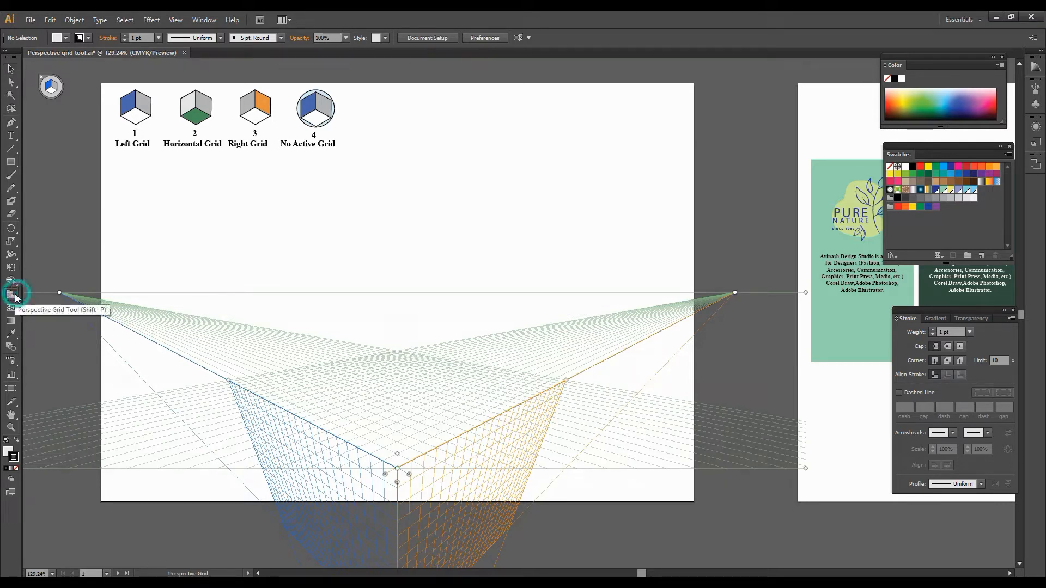
key("shift+v")
left_click(42, 81)
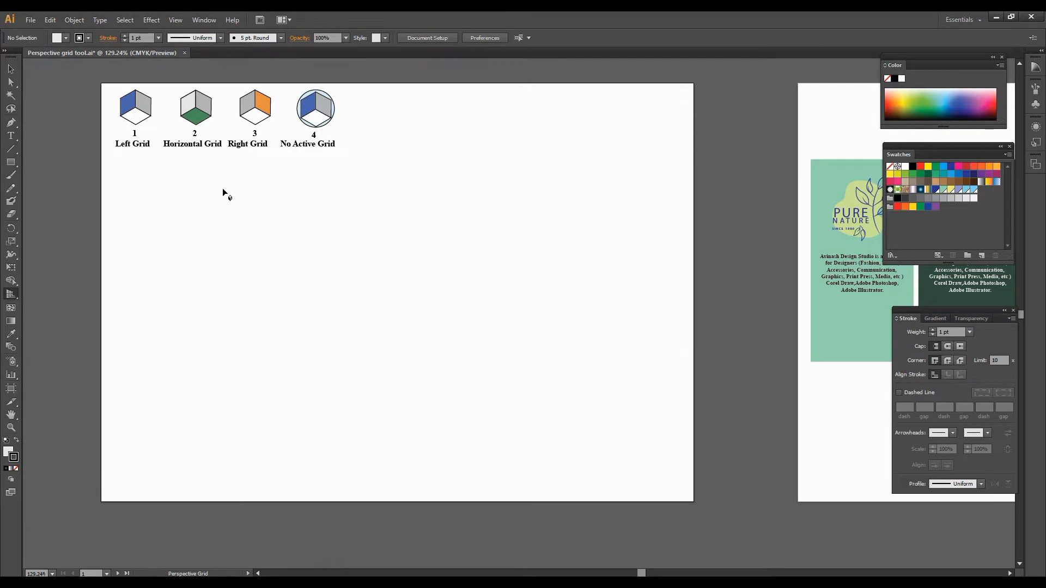
left_click(10, 70)
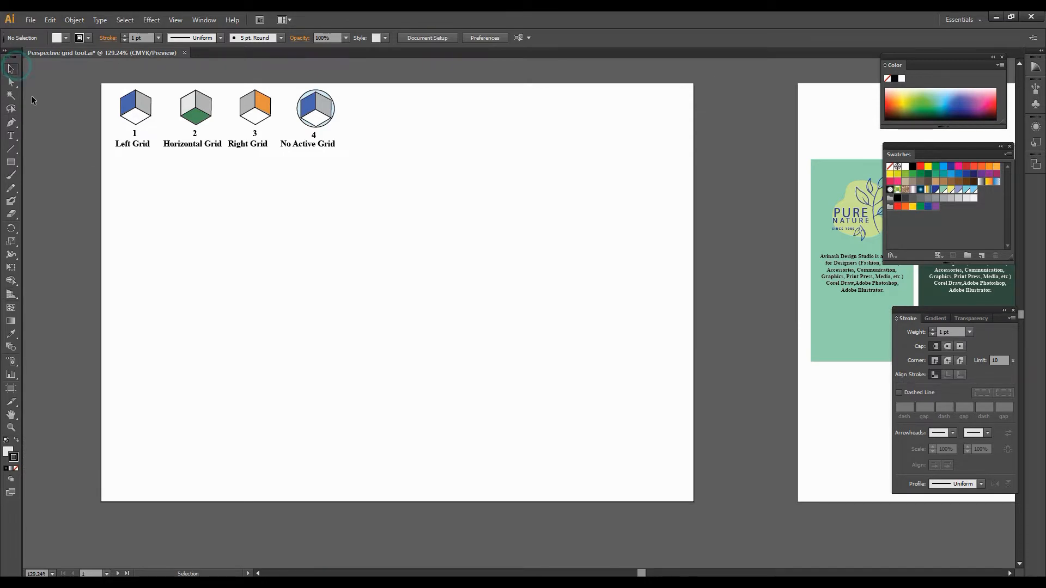
Show the perspective grid again for editing and set it to the Two Point Perspective preset [2P-Normal View]
left_click(10, 296)
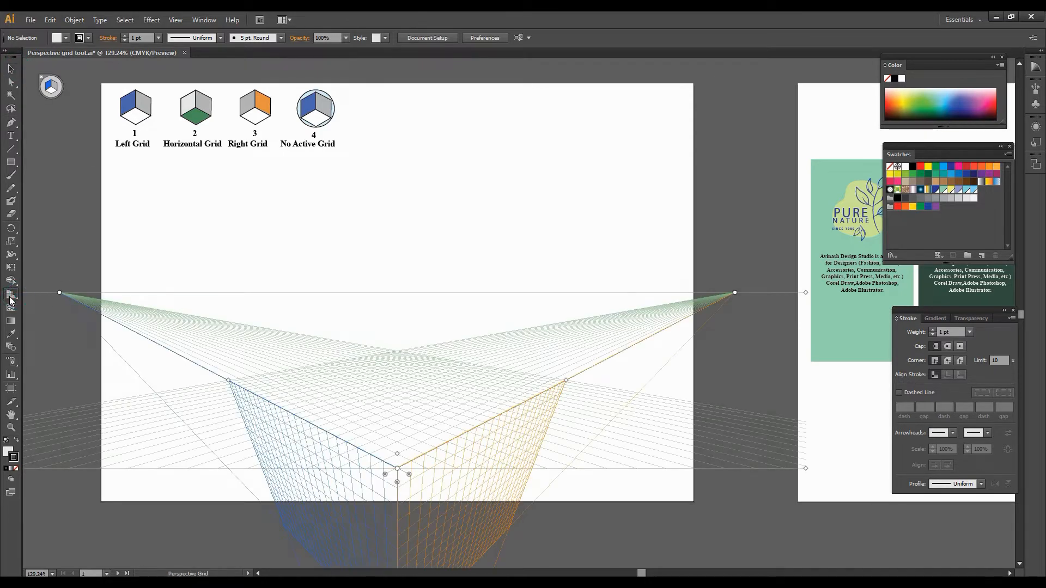
left_click(176, 20)
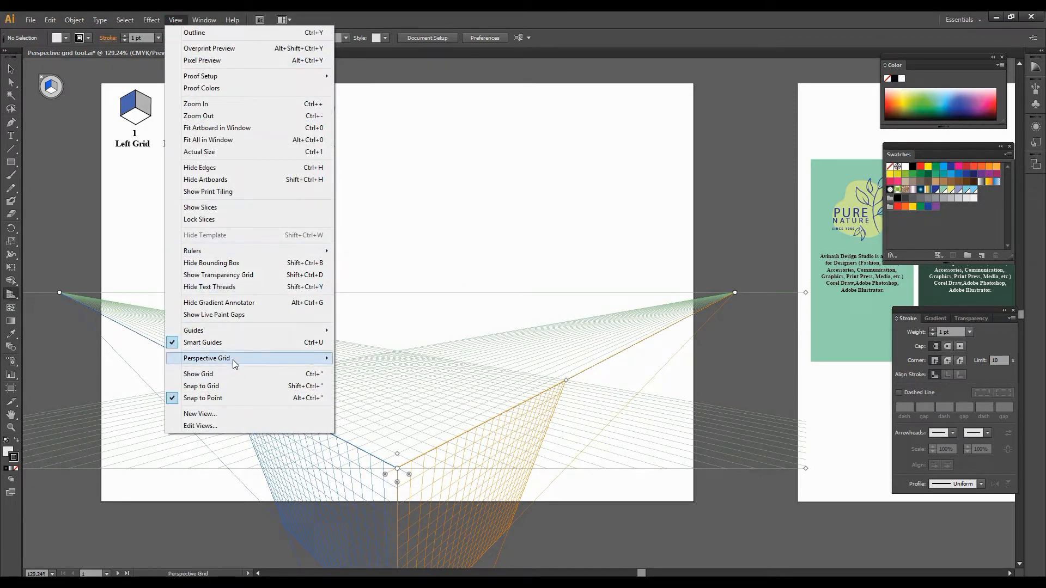
mouse_move(272, 359)
mouse_move(420, 451)
left_click(525, 452)
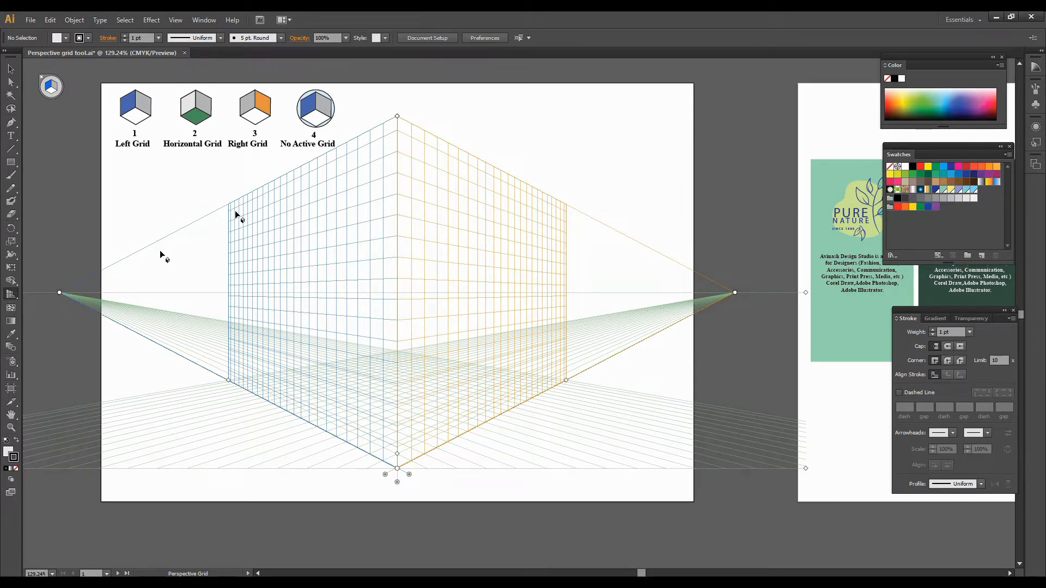
Slightly lower the grid's vertical extent and move its right vanishing point a little outward
mouse_move(397, 116)
left_mouse_down()
mouse_move(389, 415)
mouse_move(401, 119)
left_mouse_up()
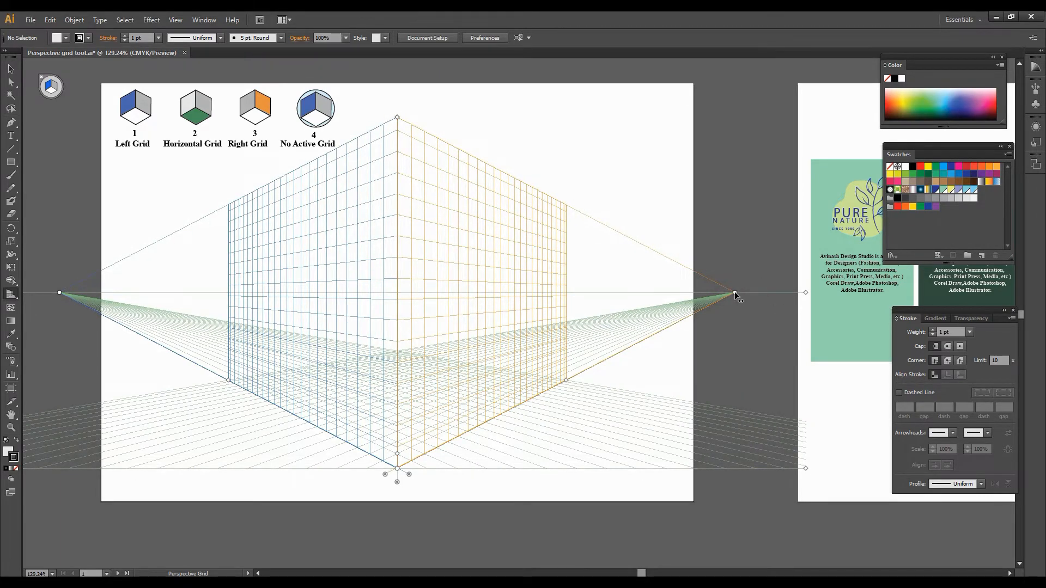
mouse_move(735, 293)
left_mouse_down()
mouse_move(684, 294)
mouse_move(737, 292)
left_mouse_up()
Lower the grid's horizon line slightly and enlarge the grid cells
mouse_move(805, 293)
left_mouse_down()
mouse_move(808, 313)
mouse_move(806, 293)
left_mouse_up()
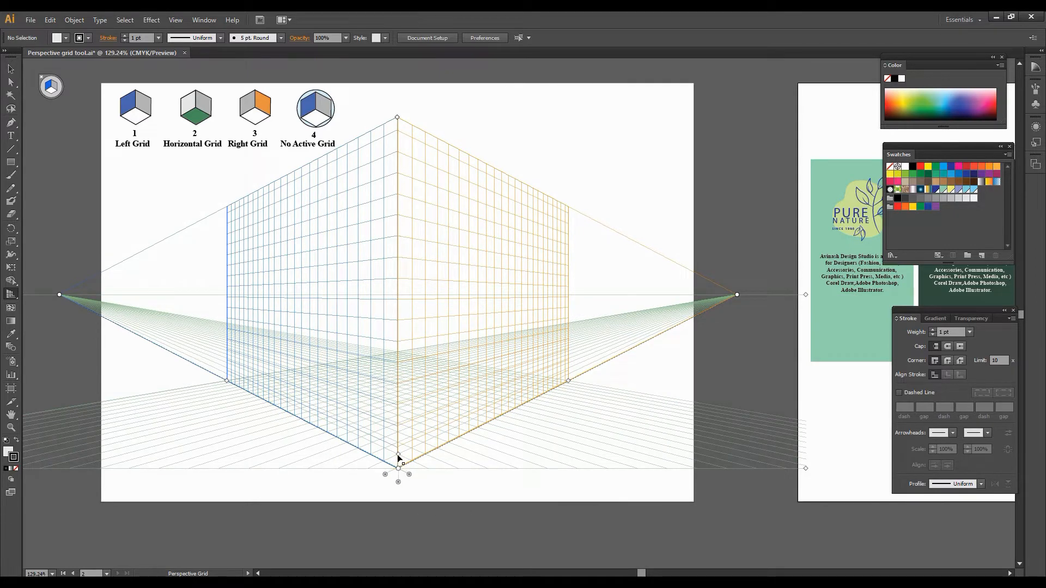
mouse_move(397, 454)
left_mouse_down()
mouse_move(403, 337)
mouse_move(398, 451)
left_mouse_up()
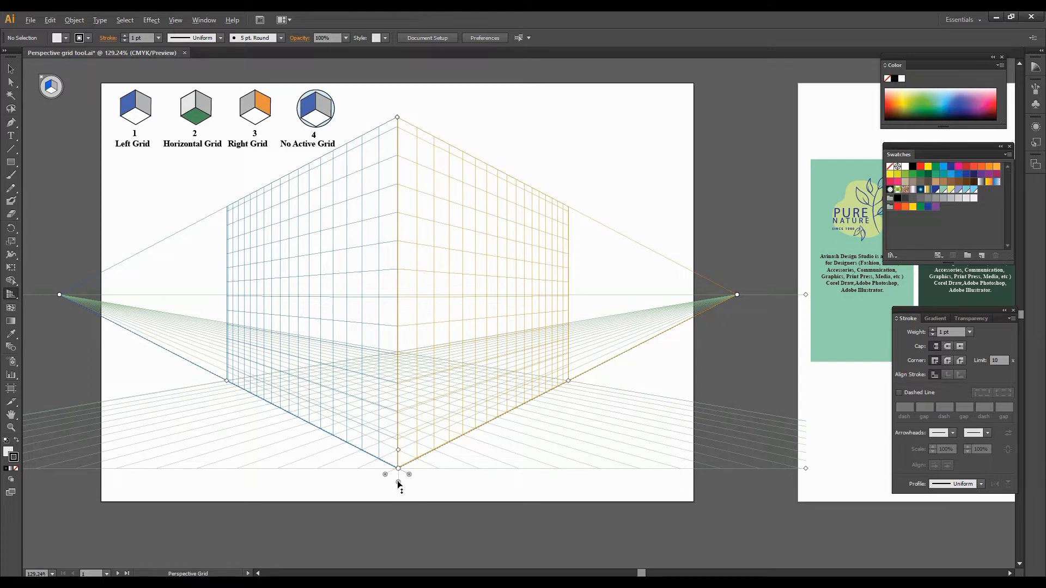
Try out the plane-level controls of the horizontal grid plane and the left grid plane, leaving both planes in place
left_click_drag(398, 483, 397, 483)
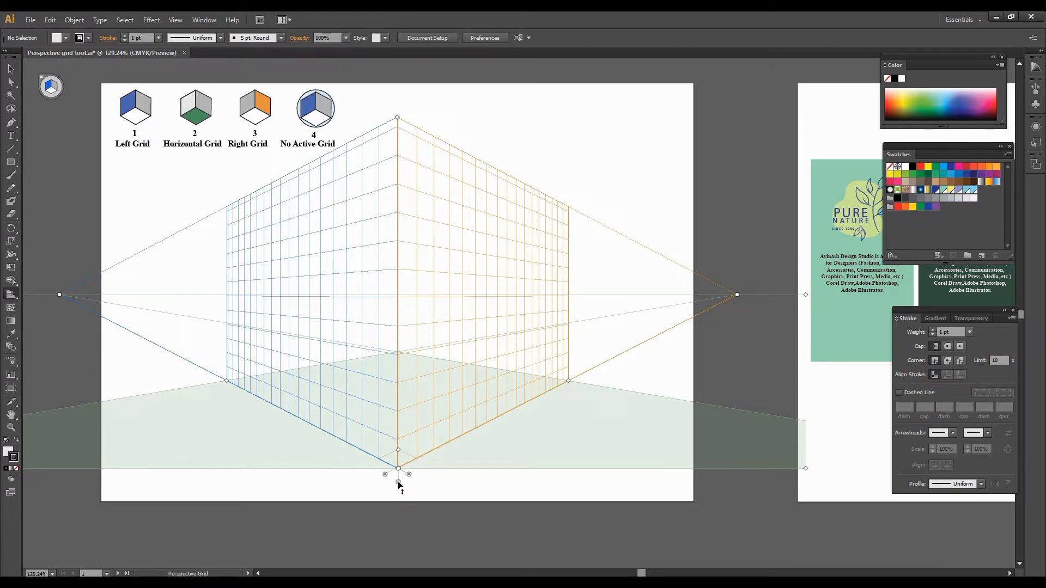
left_click_drag(398, 481, 397, 481)
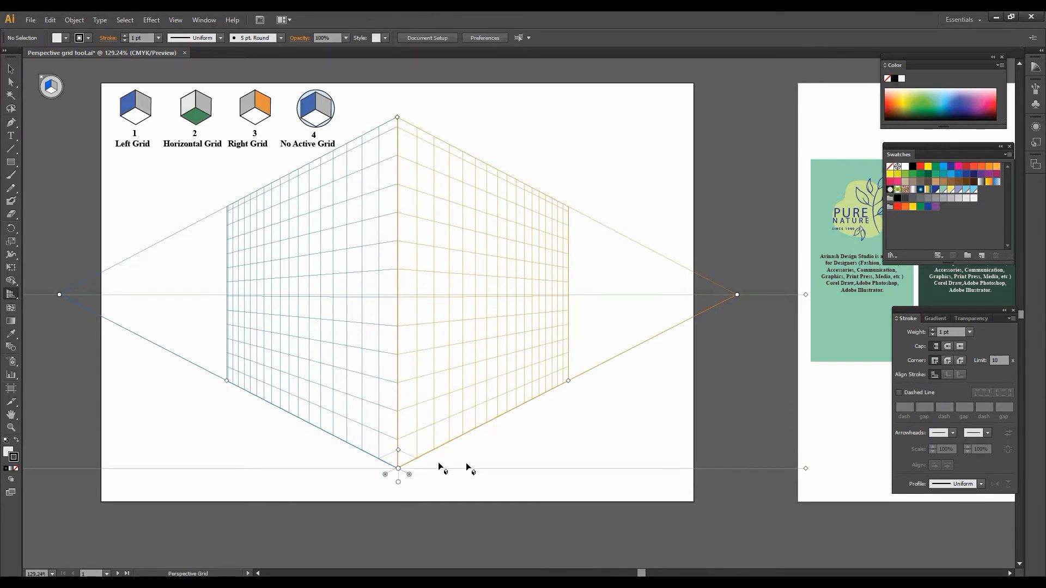
left_click(399, 482)
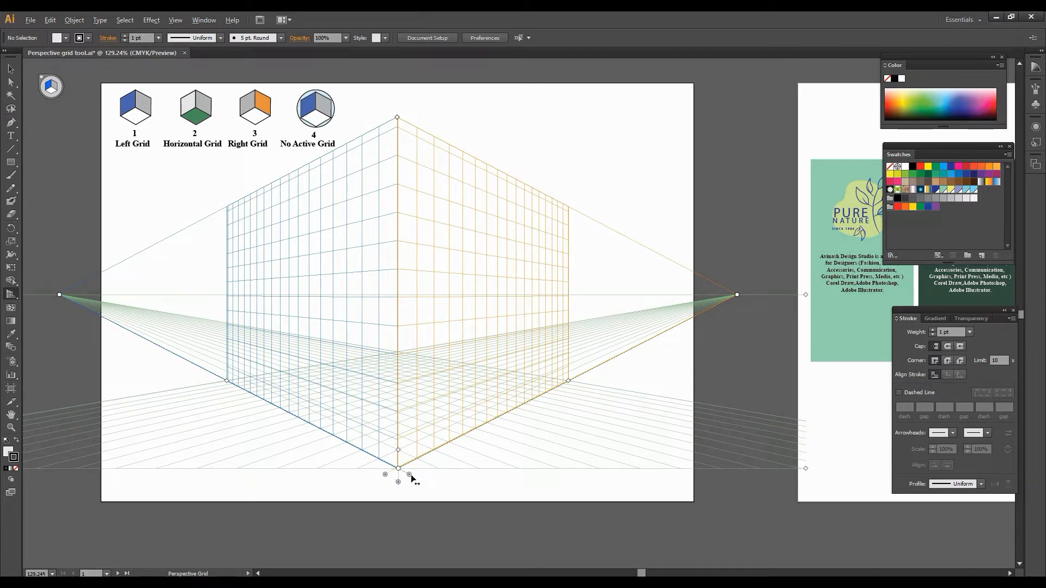
left_click_drag(409, 476, 410, 476)
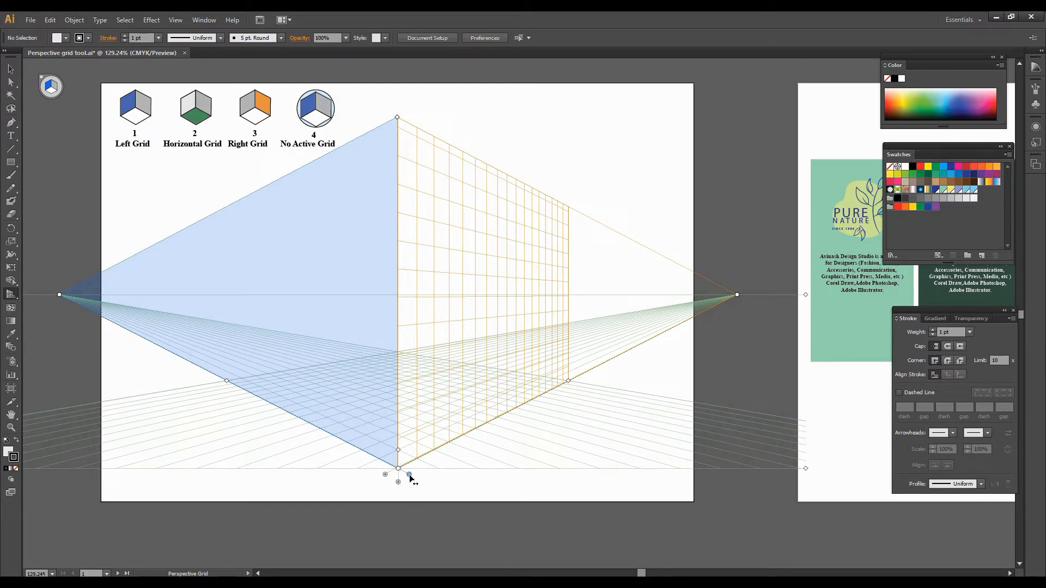
left_click_drag(410, 478, 410, 478)
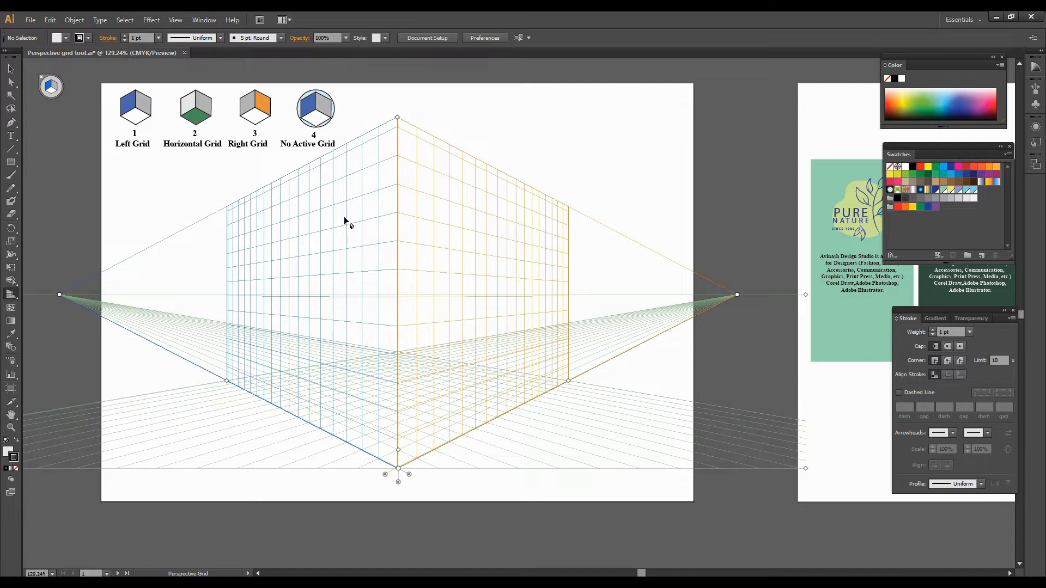
Switch the active perspective plane between Horizontal Grid, Left Grid and Right Grid, alternating between Perspective Selection and the Perspective Grid tool
key("shift+v")
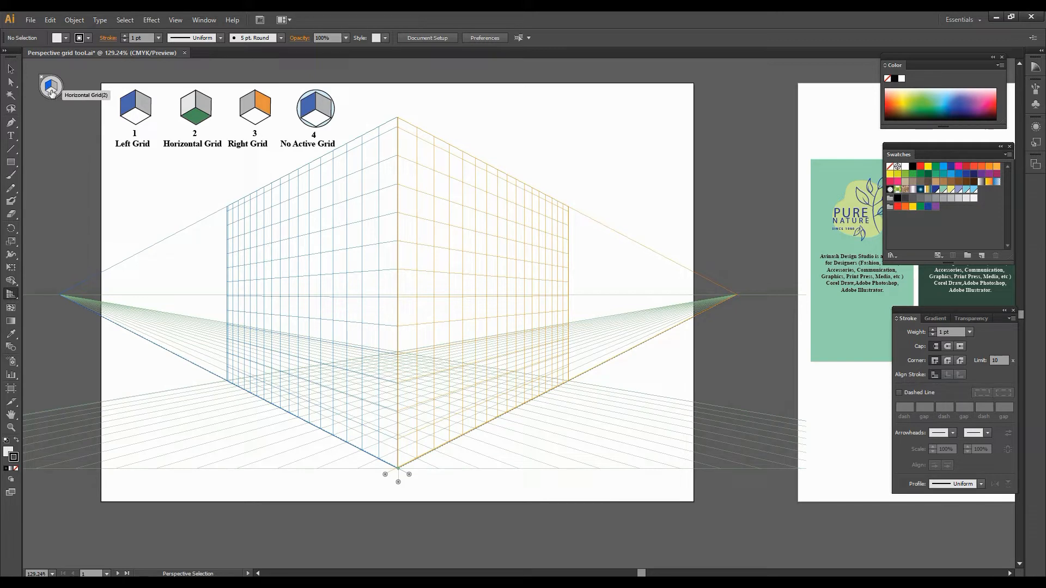
left_click(51, 93)
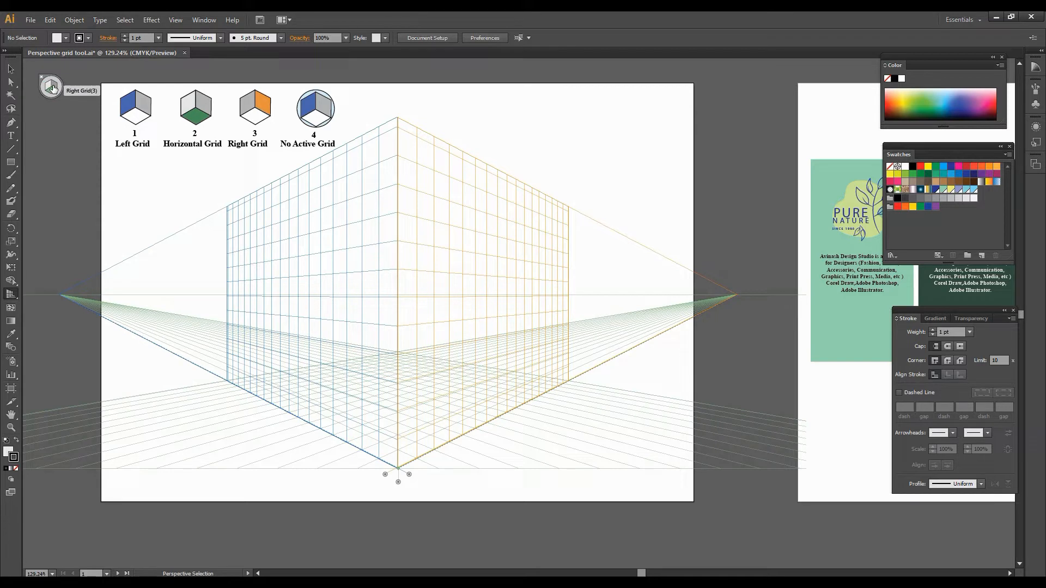
left_click(53, 87)
key("shift+p")
left_click(48, 87)
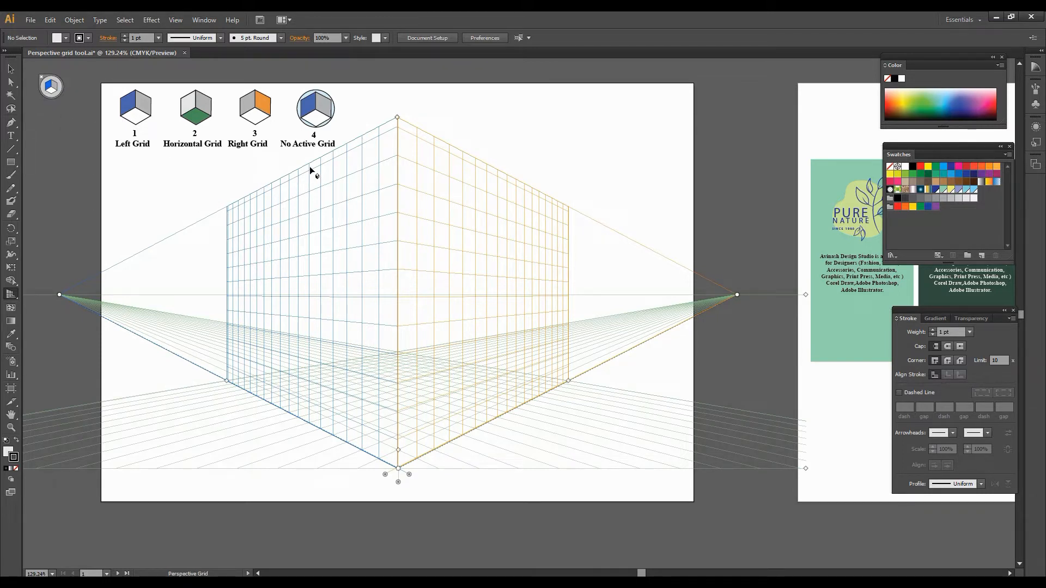
key("shift+v")
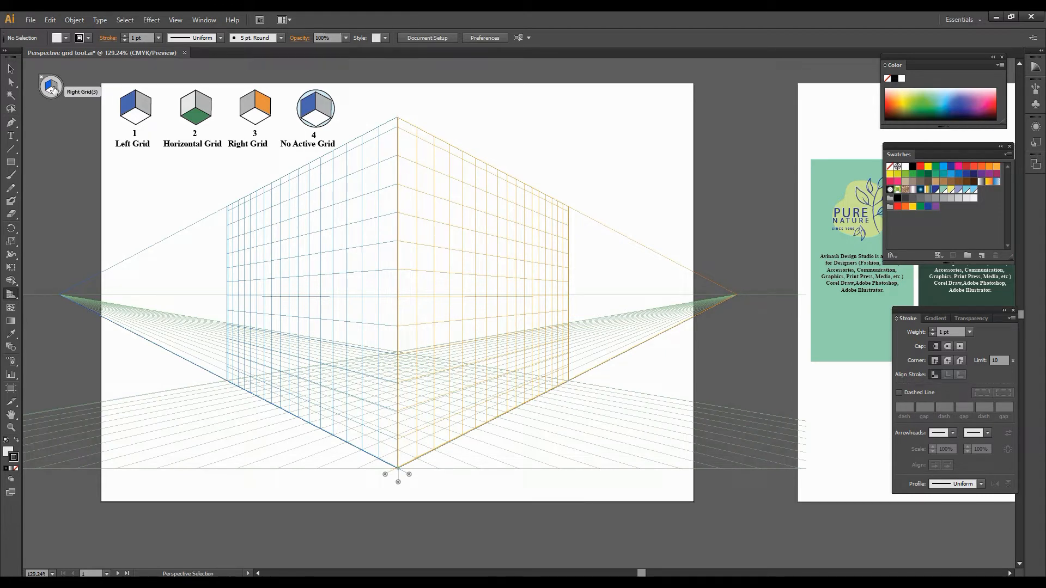
left_click(52, 89)
key("shift+p")
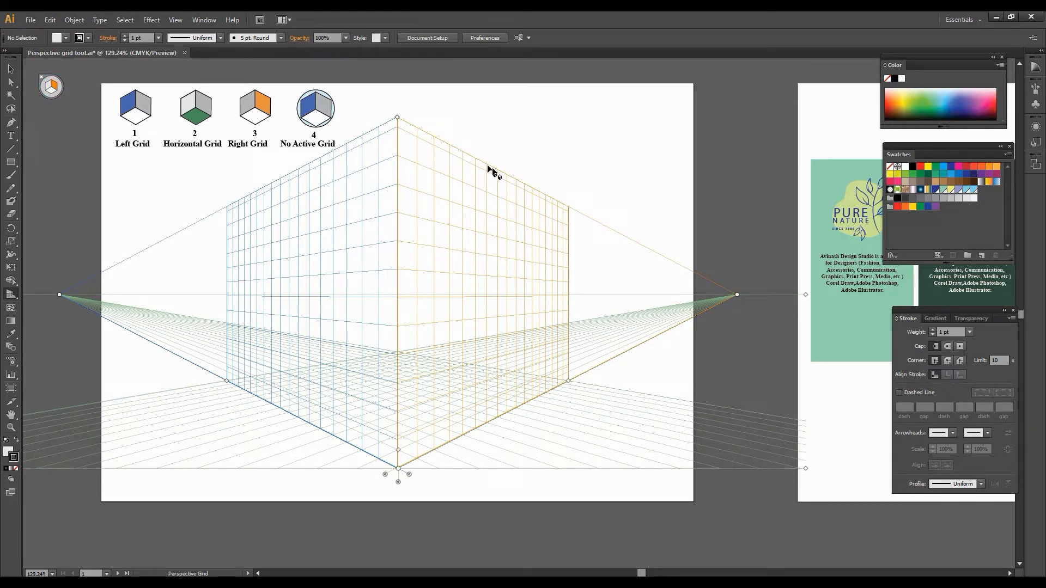
Cycle the active perspective plane through the grids and No Active Grid, finishing with Left Grid active
left_click(51, 92)
left_click(47, 96)
key("1")
key("2")
key("4")
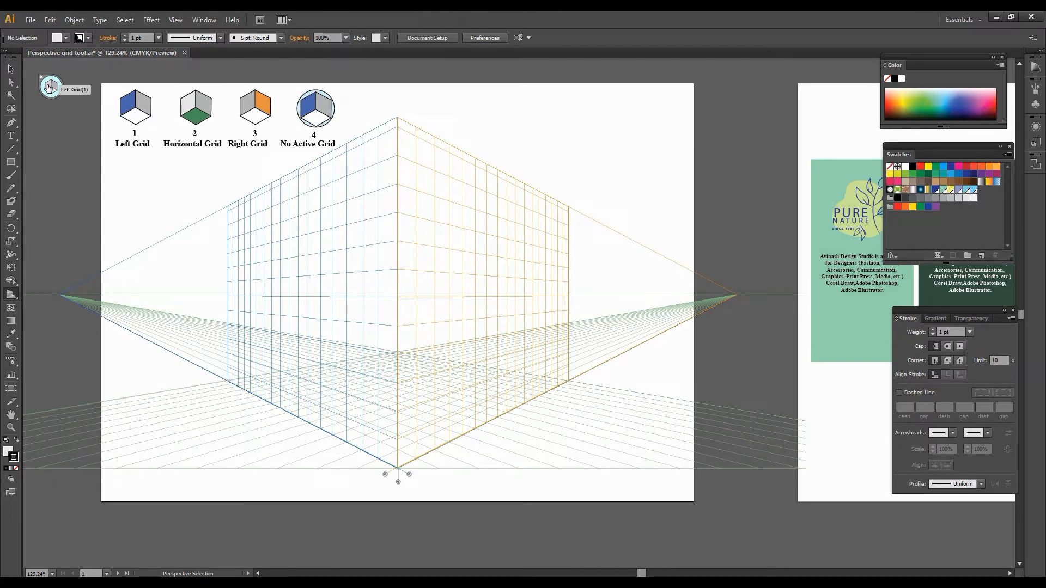
left_click(49, 87)
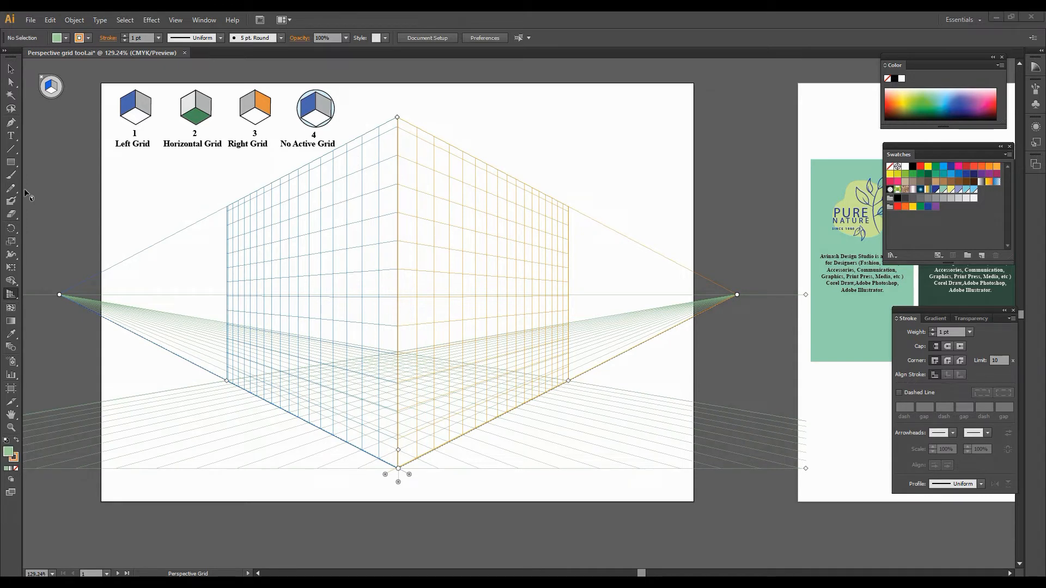
Draw a green rectangle about 379 by 162 pt on the left plane and copy it four times toward the left vanishing point
left_click(8, 164)
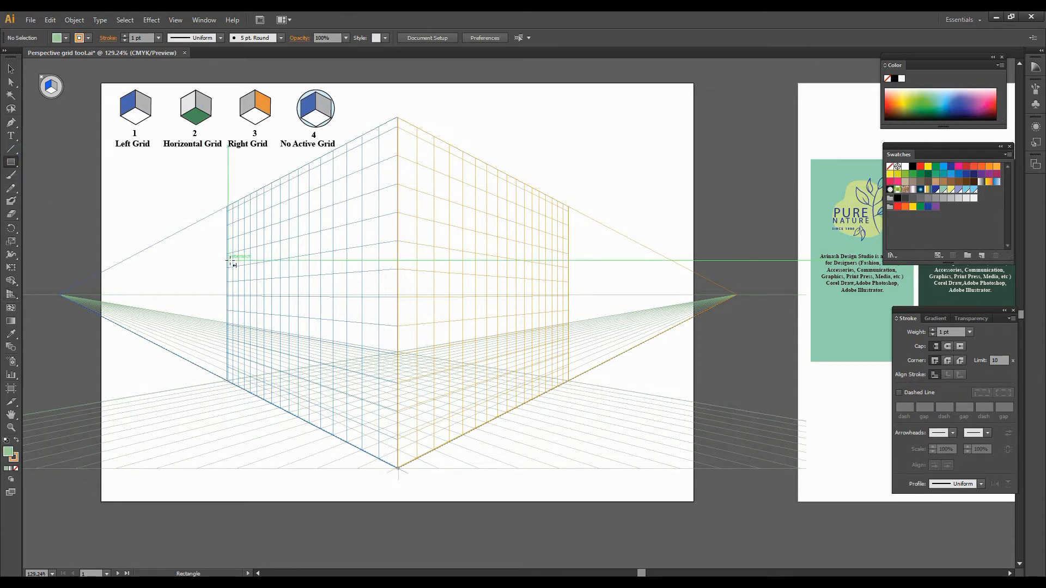
left_click_drag(231, 254, 292, 316)
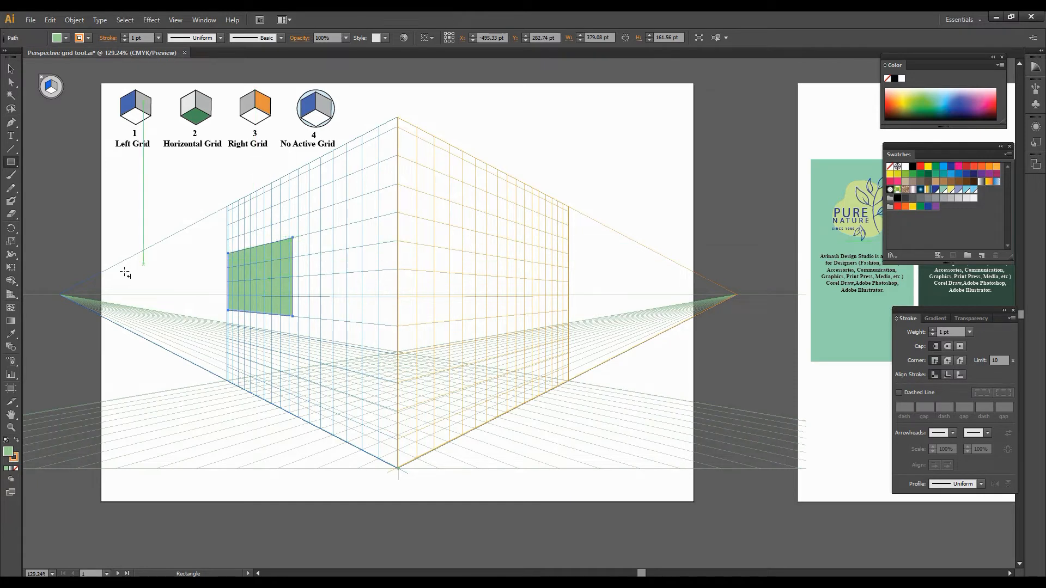
left_click(12, 295)
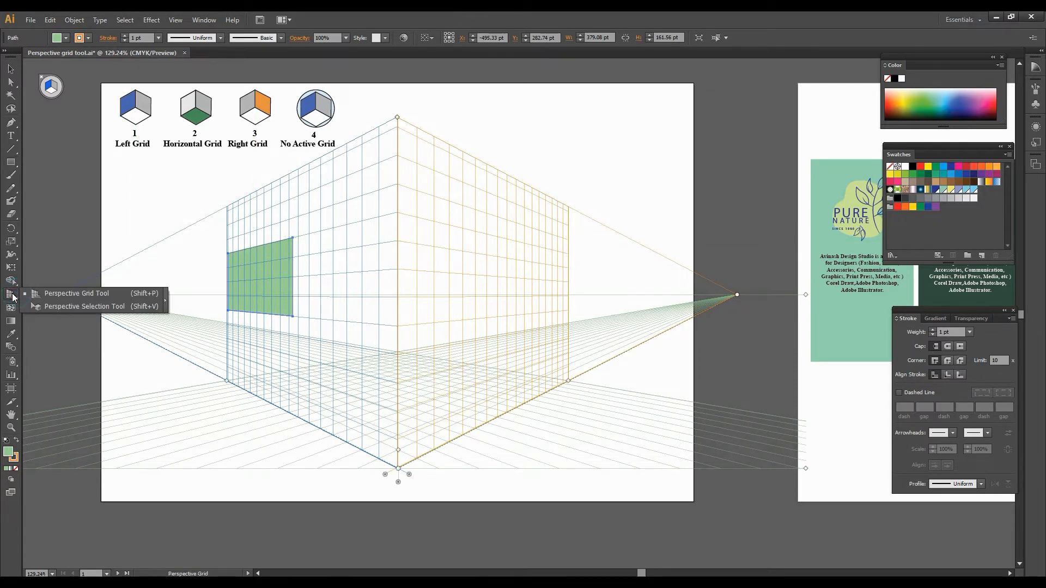
left_click(56, 305)
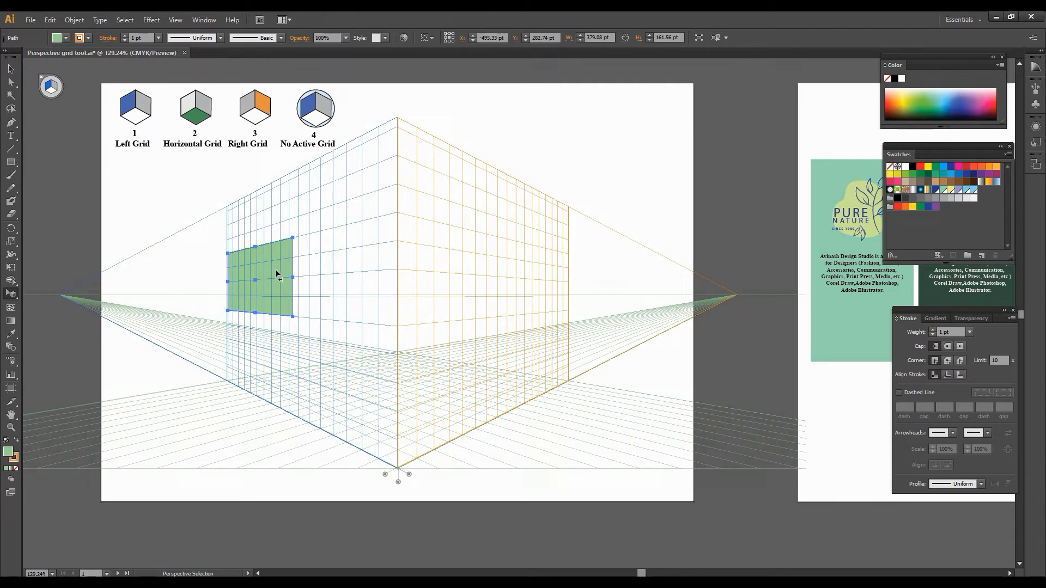
left_click_drag(267, 270, 113, 281)
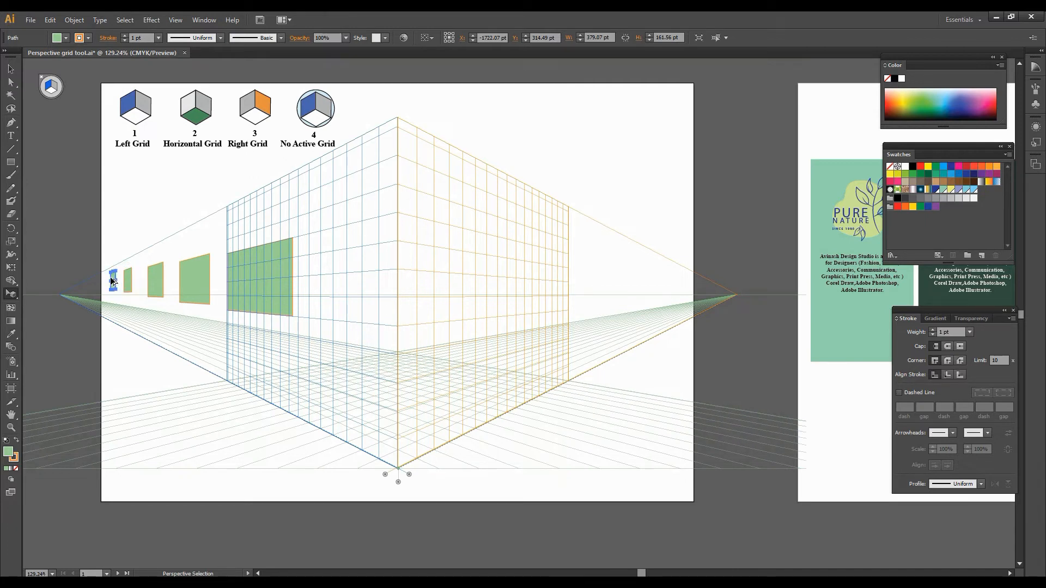
Try copying the first green rectangle along the left plane past the grid's near corner
left_click(251, 272)
left_click_drag(252, 270, 379, 260)
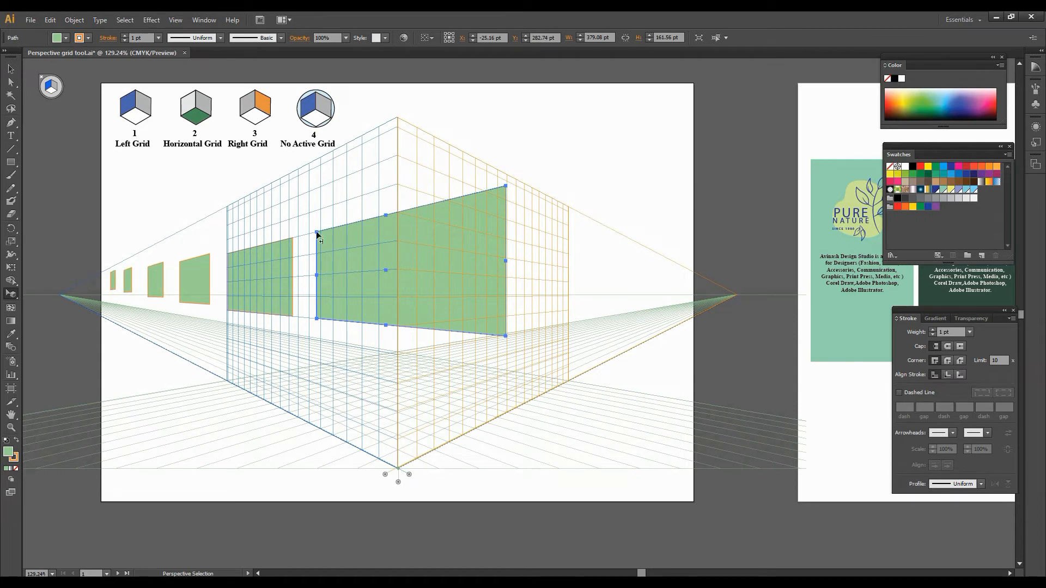
key("v")
key("shift+v")
key("ctrl+z")
left_click(358, 232)
Draw a narrow upright rectangle about 40 by 258 pt on the right plane and fill it with crimson
key("m")
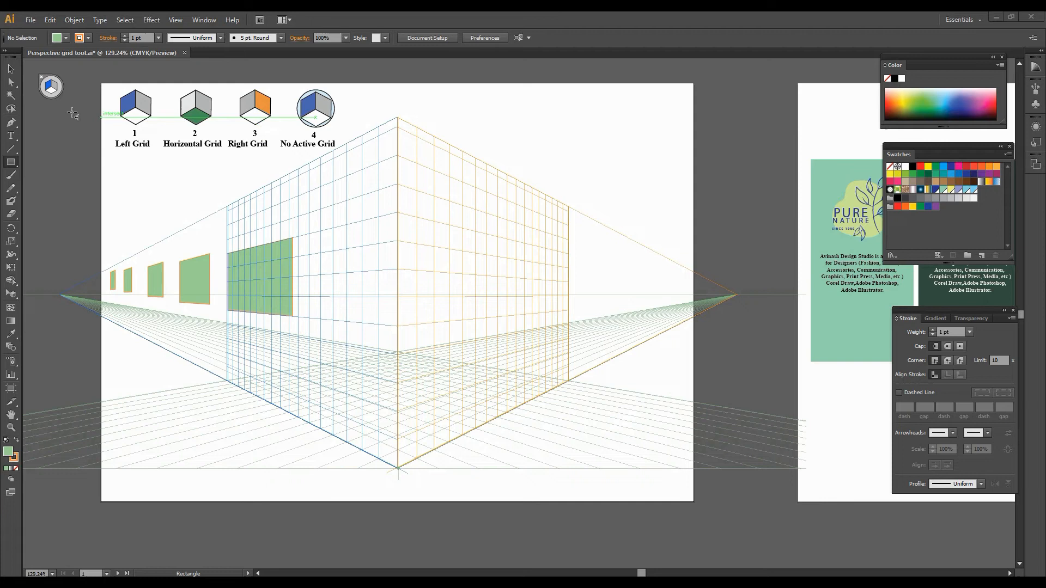
left_click(55, 88)
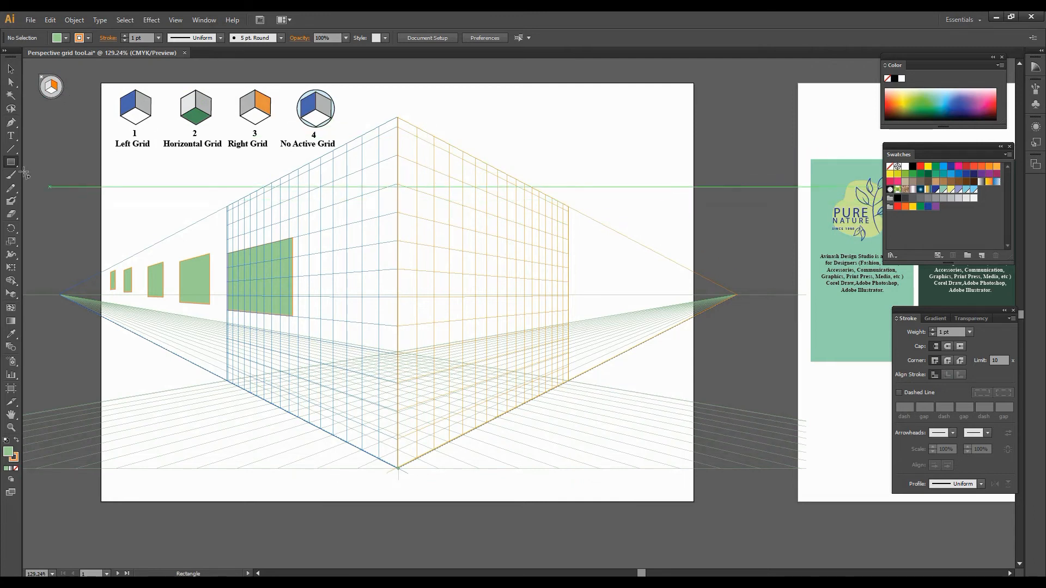
left_click(11, 162)
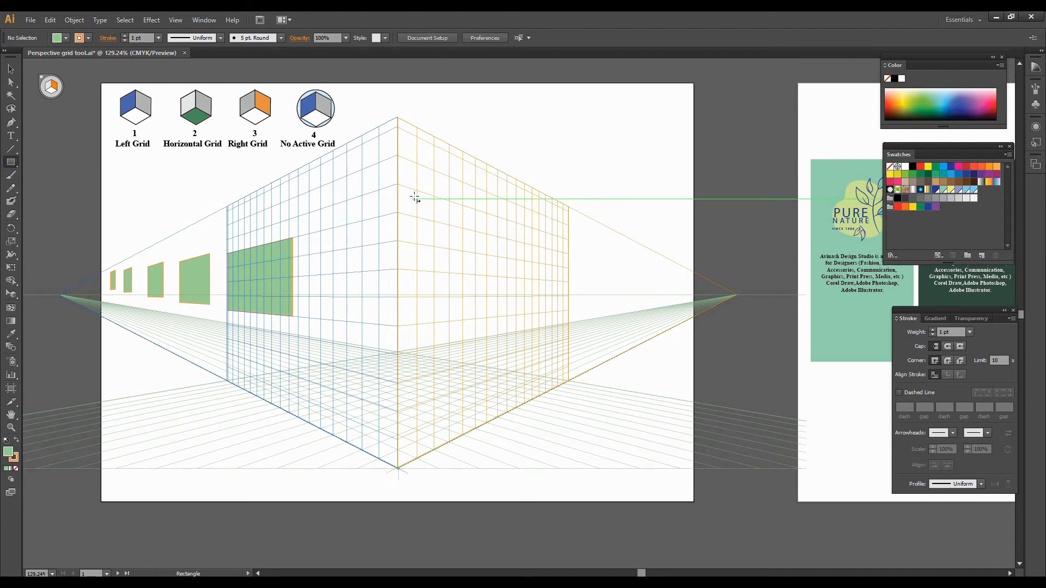
left_click_drag(418, 192, 434, 361)
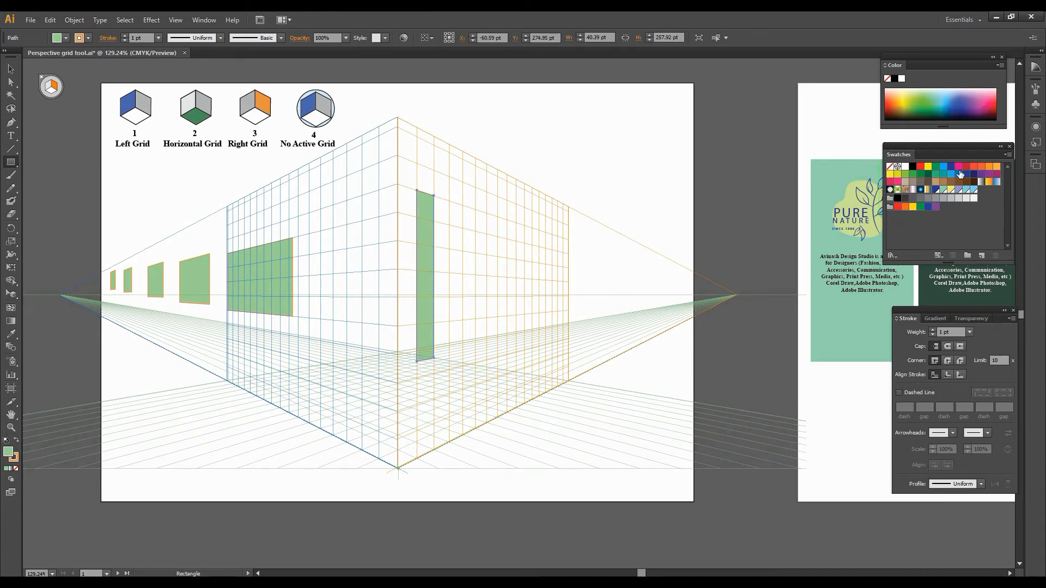
left_click(989, 107)
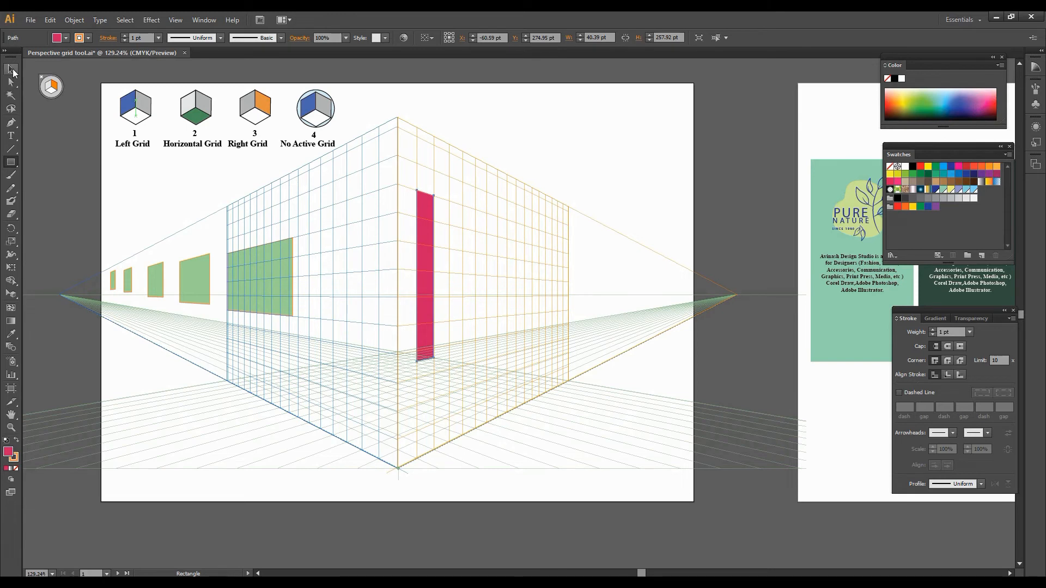
Copy the crimson bar eight times along the right plane toward the right vanishing point and deselect
left_click(12, 297)
left_click_drag(14, 301, 50, 303)
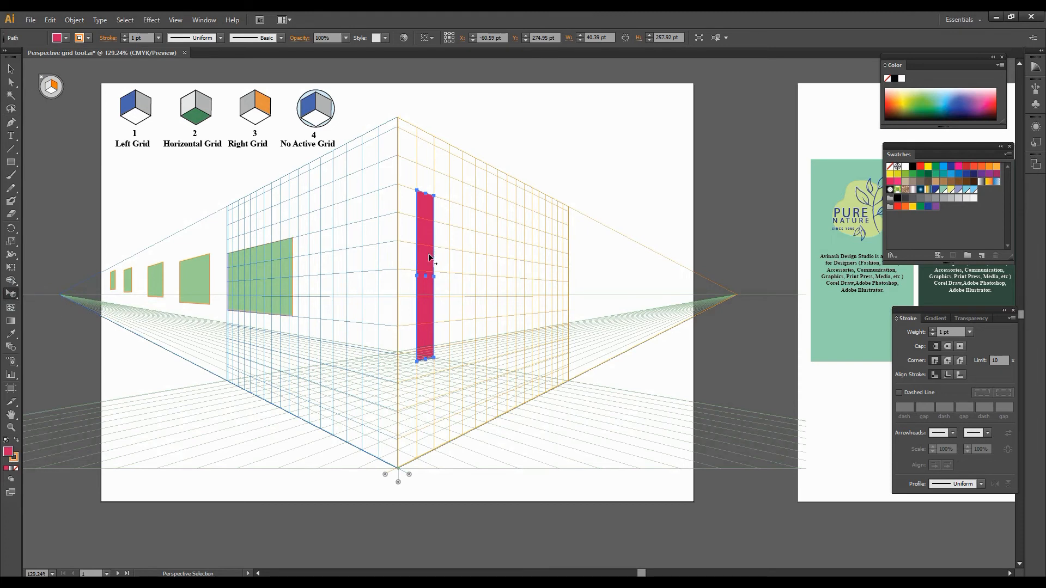
left_click_drag(430, 257, 572, 269)
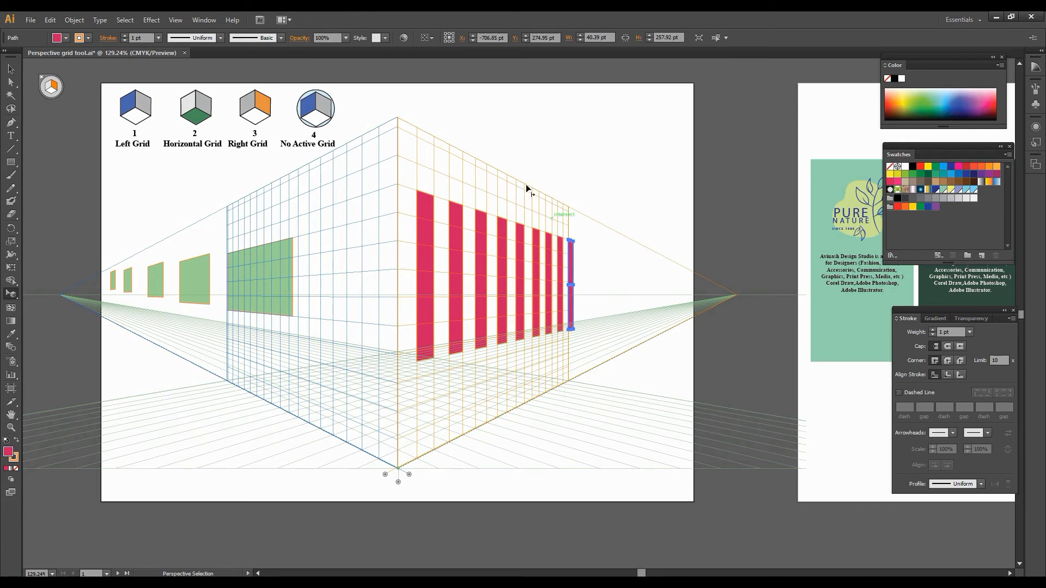
left_click(492, 107)
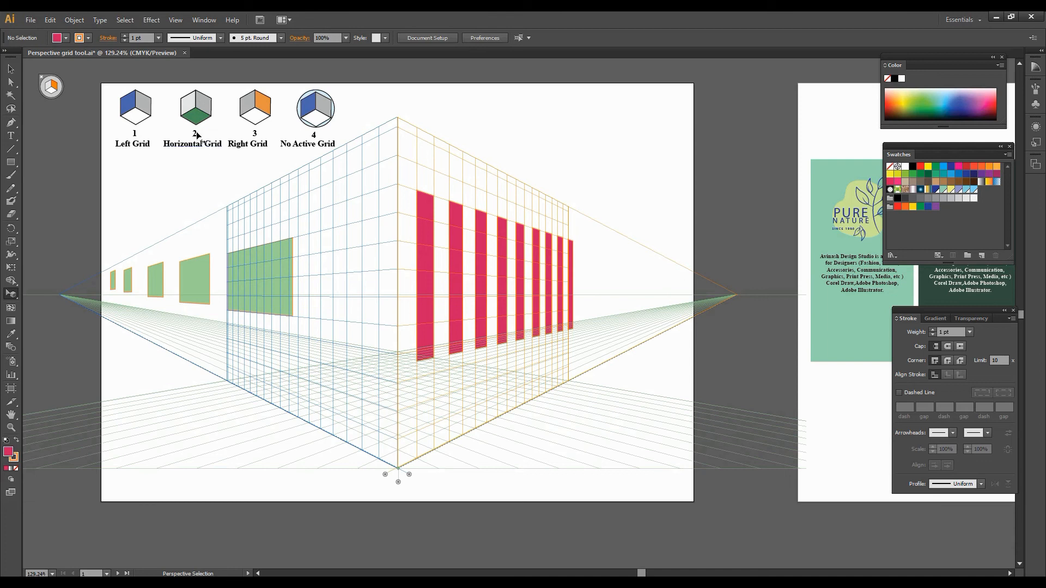
Draw a crimson rectangle about 680 by 111 pt on the horizontal plane and copy it twice toward the viewer
left_click(51, 94)
left_click(12, 162)
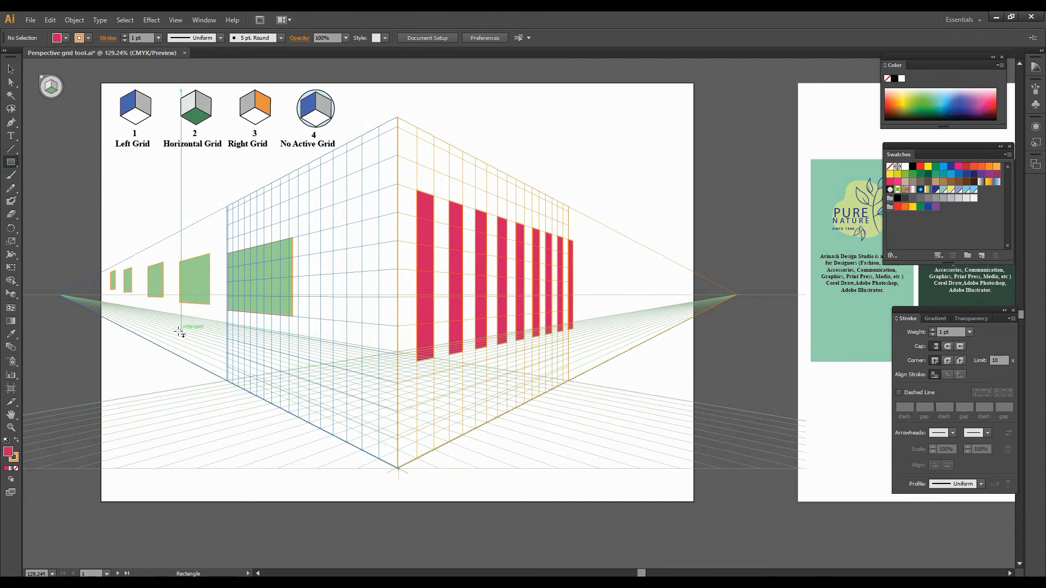
mouse_move(174, 334)
left_mouse_down()
mouse_move(210, 342)
mouse_move(226, 365)
mouse_move(180, 346)
left_mouse_up()
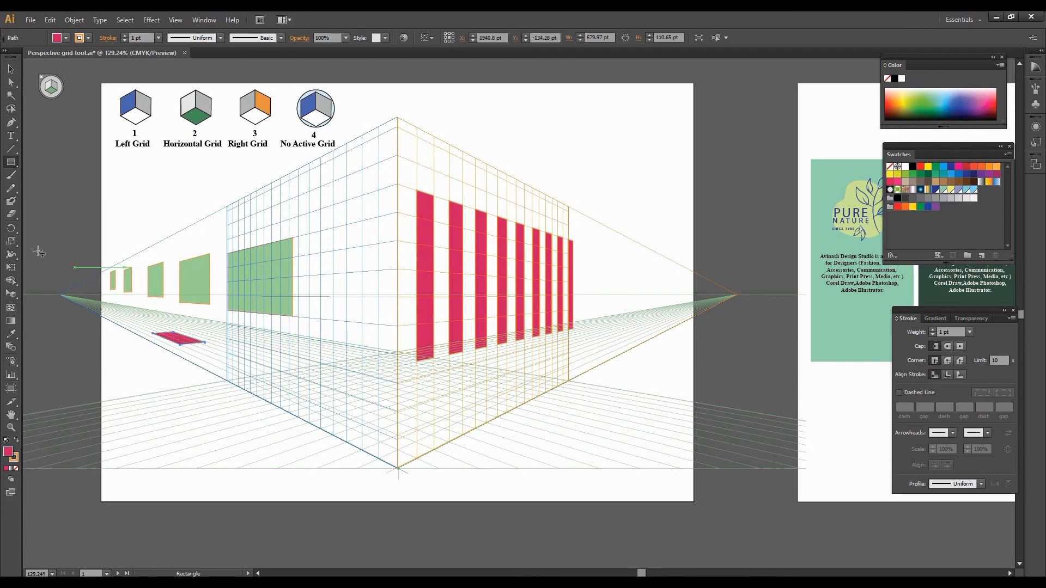
left_click(10, 293)
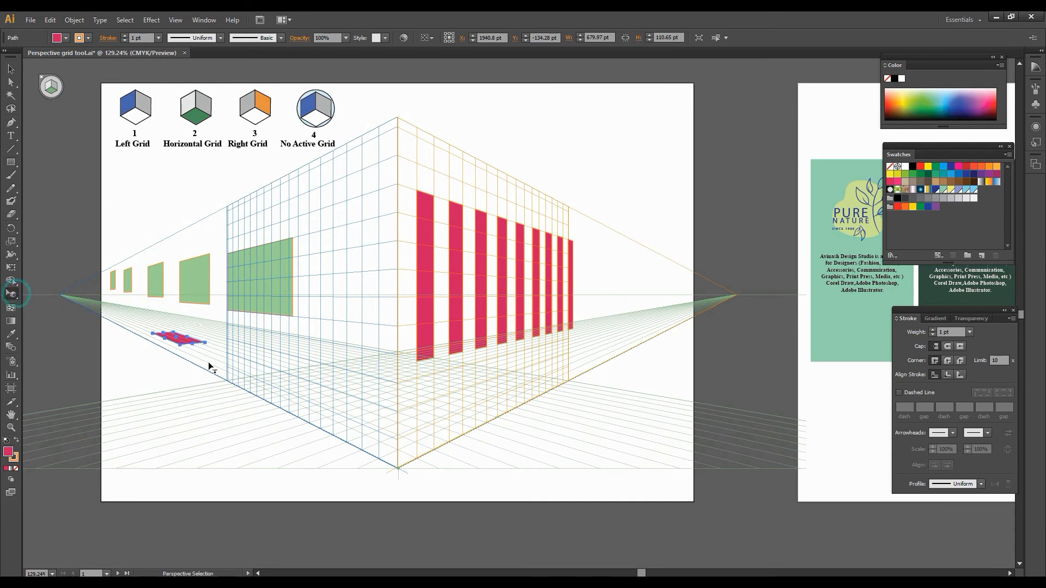
left_click_drag(185, 344, 415, 418)
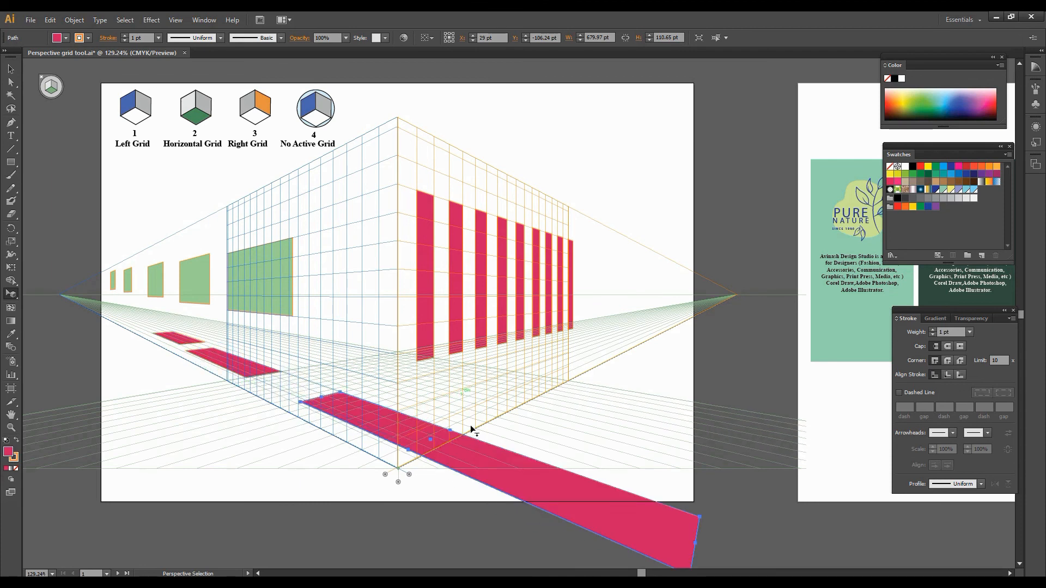